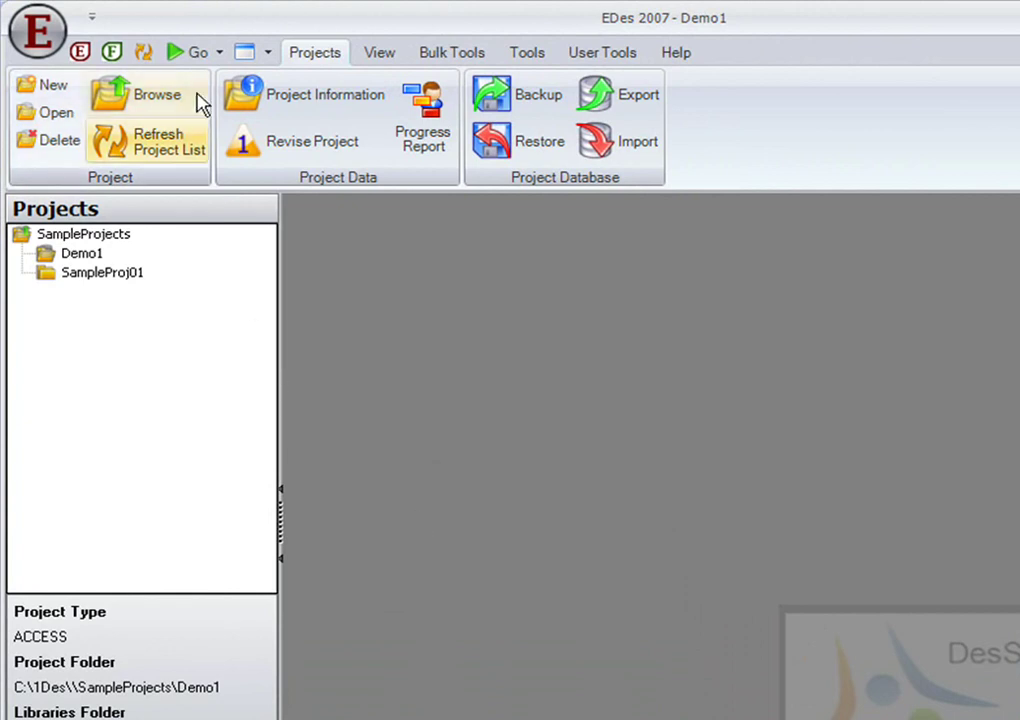
- Open the Panel table of the Demo1 project
{"action": "left_click", "coordinate": [195, 52]}
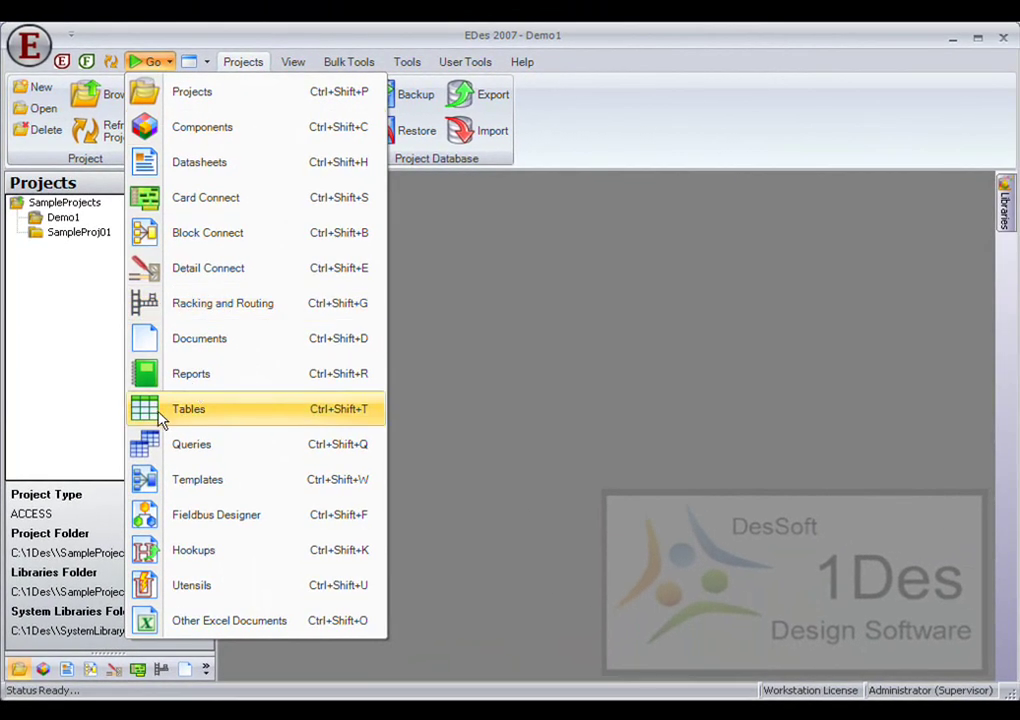
{"action": "left_click", "coordinate": [170, 418]}
{"action": "left_click", "coordinate": [30, 393]}
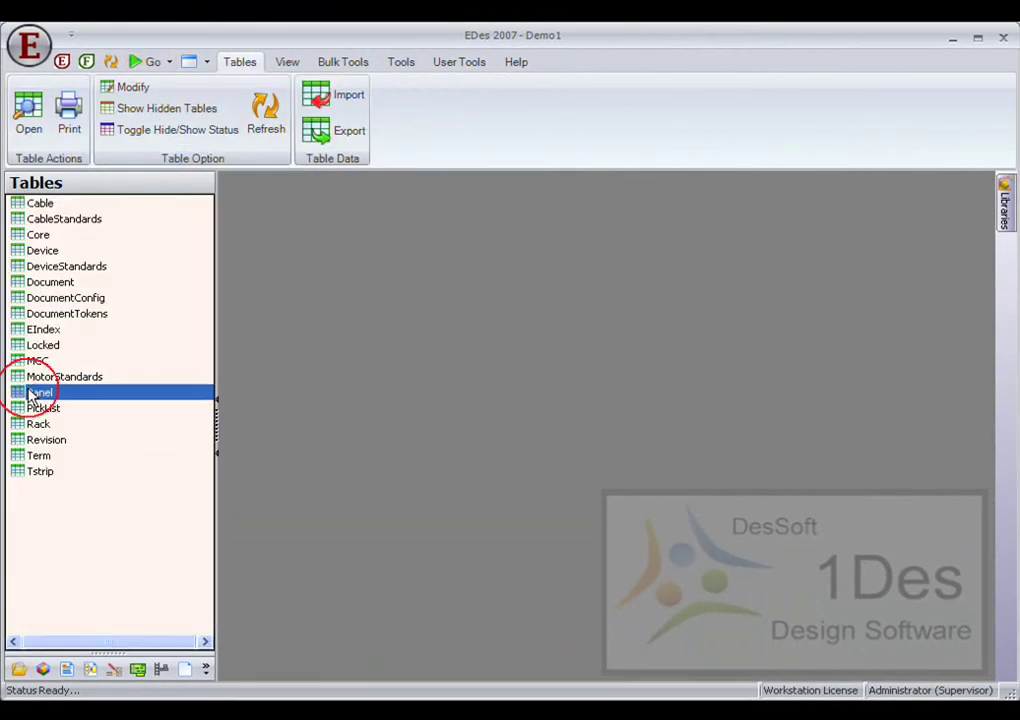
{"action": "left_click", "coordinate": [31, 122]}
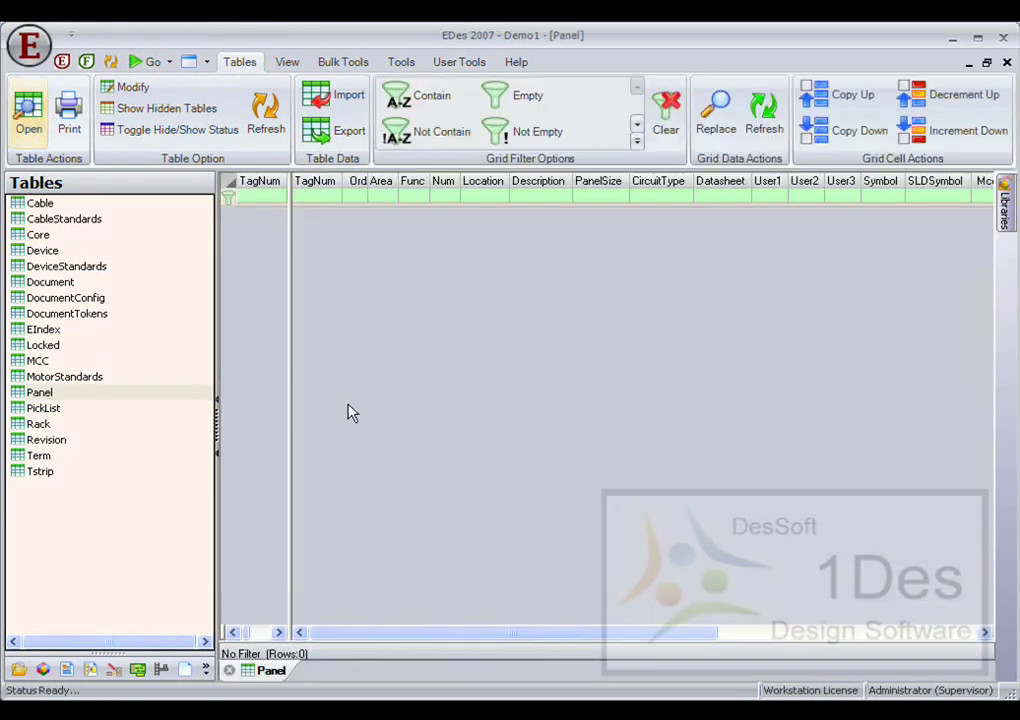
- Start a table import and, from its file selection, open Cubicles.xls on the Desktop in Excel for review
{"action": "left_click", "coordinate": [331, 95]}
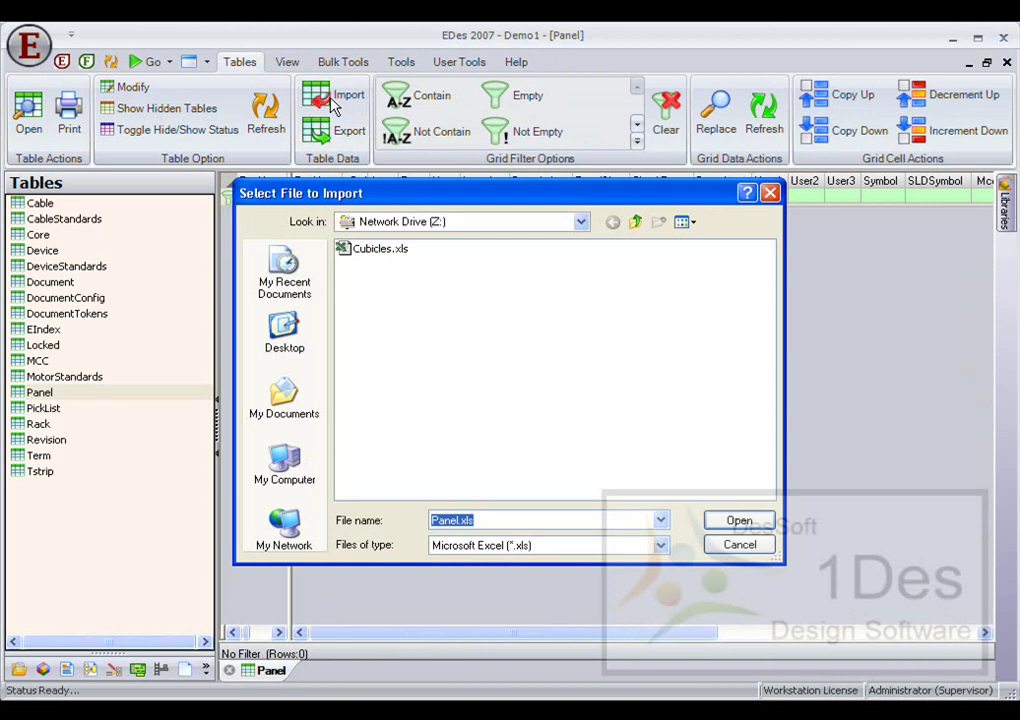
{"action": "left_click", "coordinate": [285, 328]}
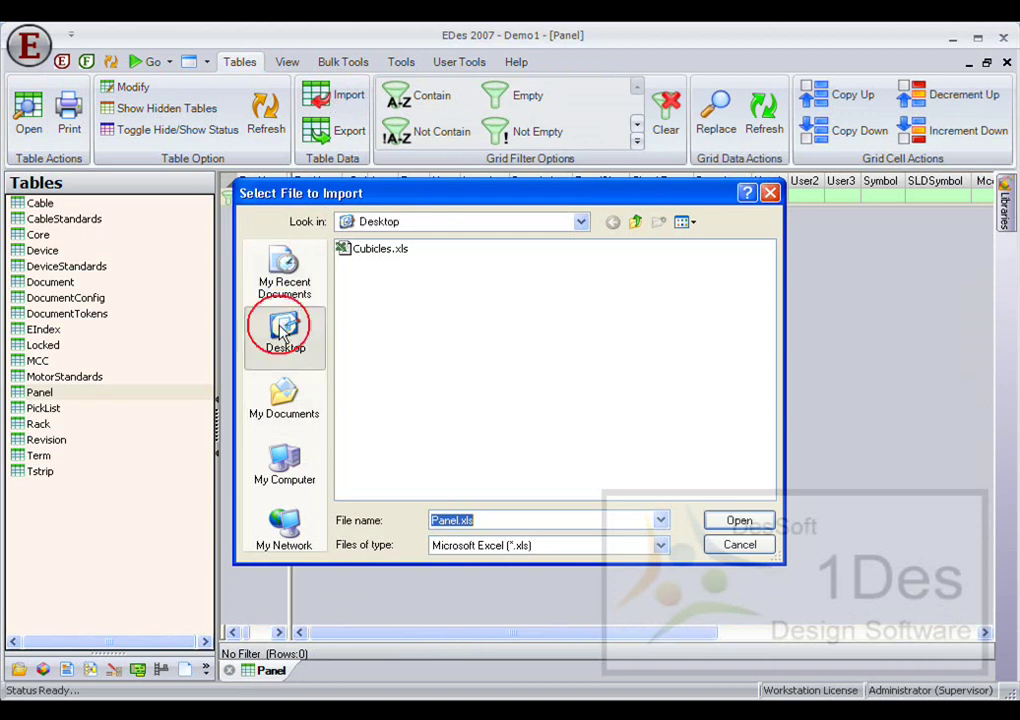
{"action": "left_click", "coordinate": [352, 298]}
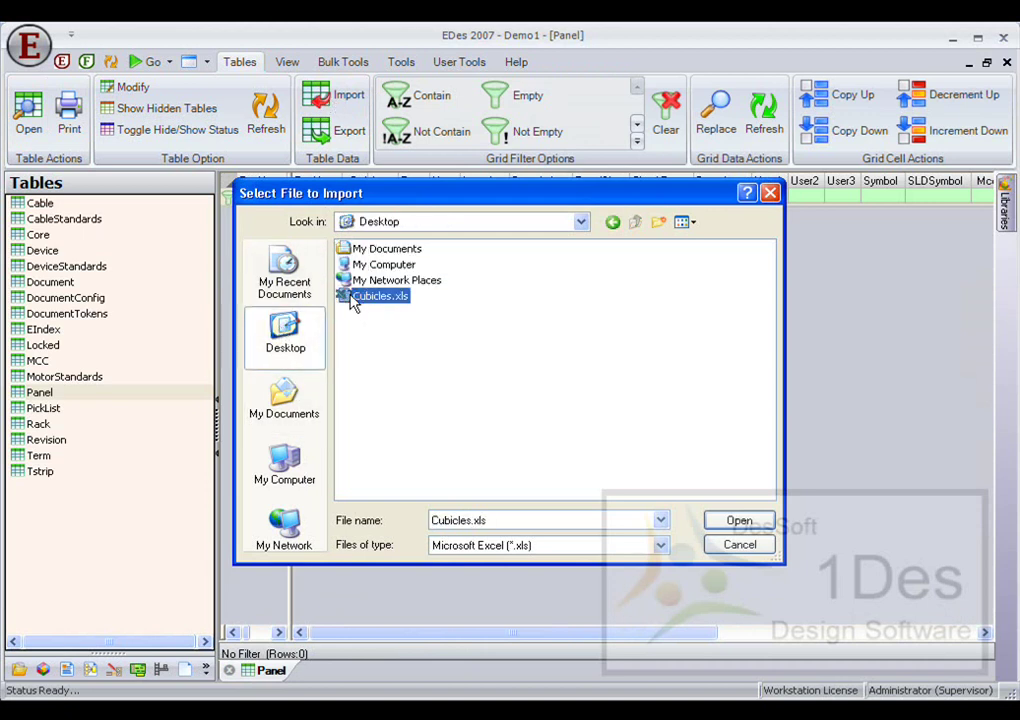
{"action": "right_click", "coordinate": [352, 302]}
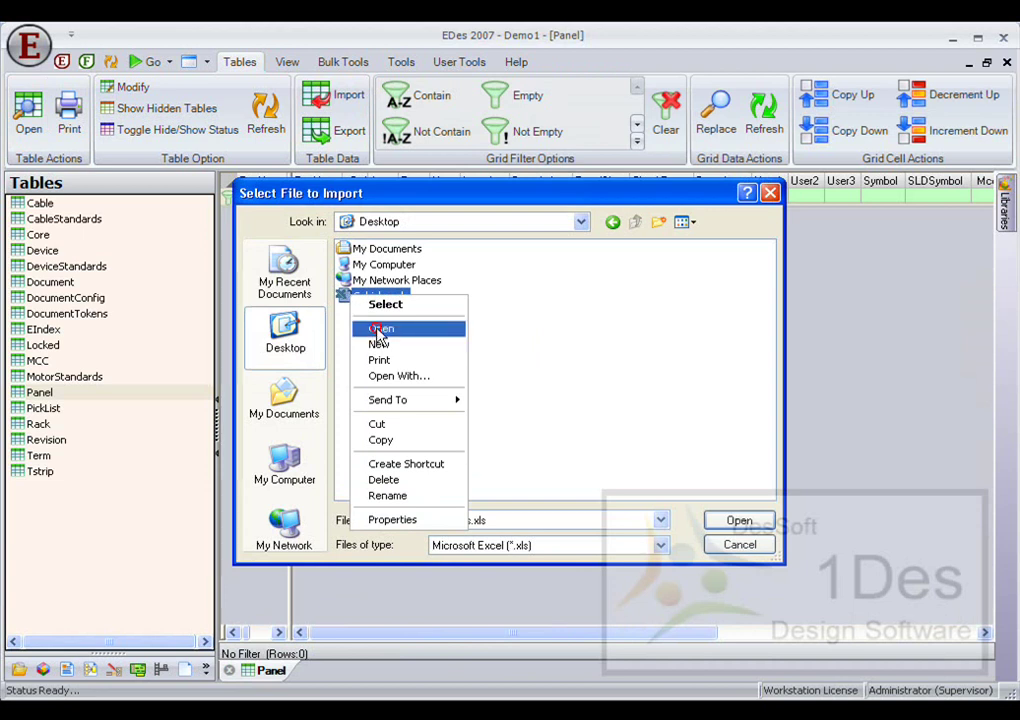
{"action": "left_click", "coordinate": [380, 329]}
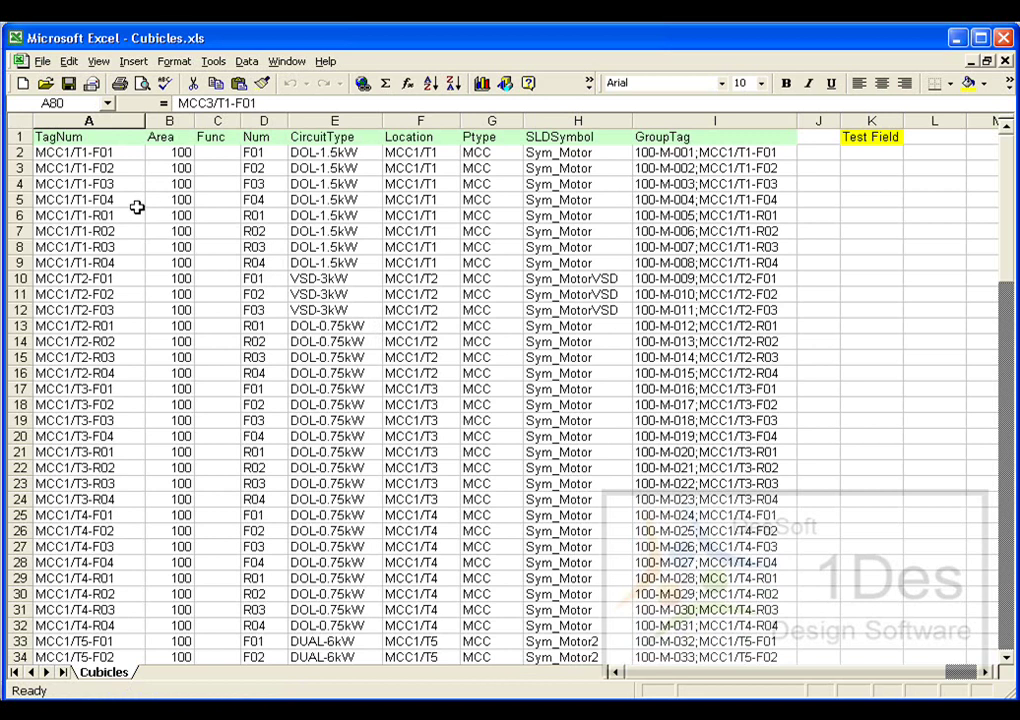
- Review the Cubicles.xls tag numbers, circuit types, SLD symbols, group tags and header row, and close the workbook
{"action": "left_click", "coordinate": [80, 152]}
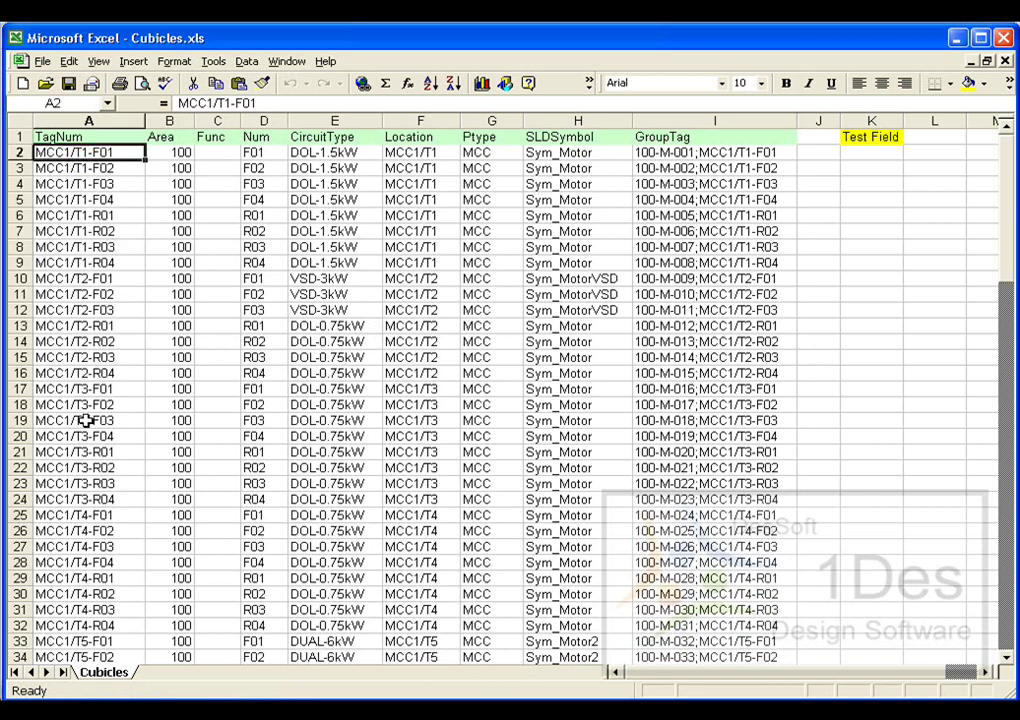
{"action": "scroll", "coordinate": [85, 428], "scroll_direction": "down", "scroll_amount": 5}
{"action": "scroll", "coordinate": [85, 438], "scroll_direction": "down", "scroll_amount": 16}
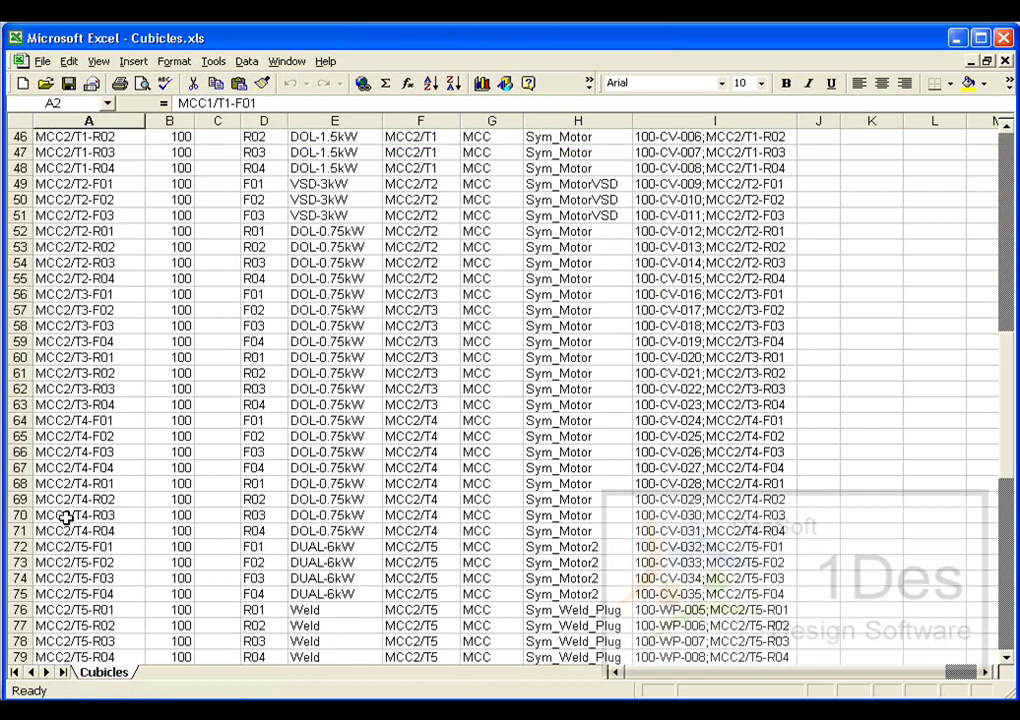
{"action": "left_click", "coordinate": [74, 530]}
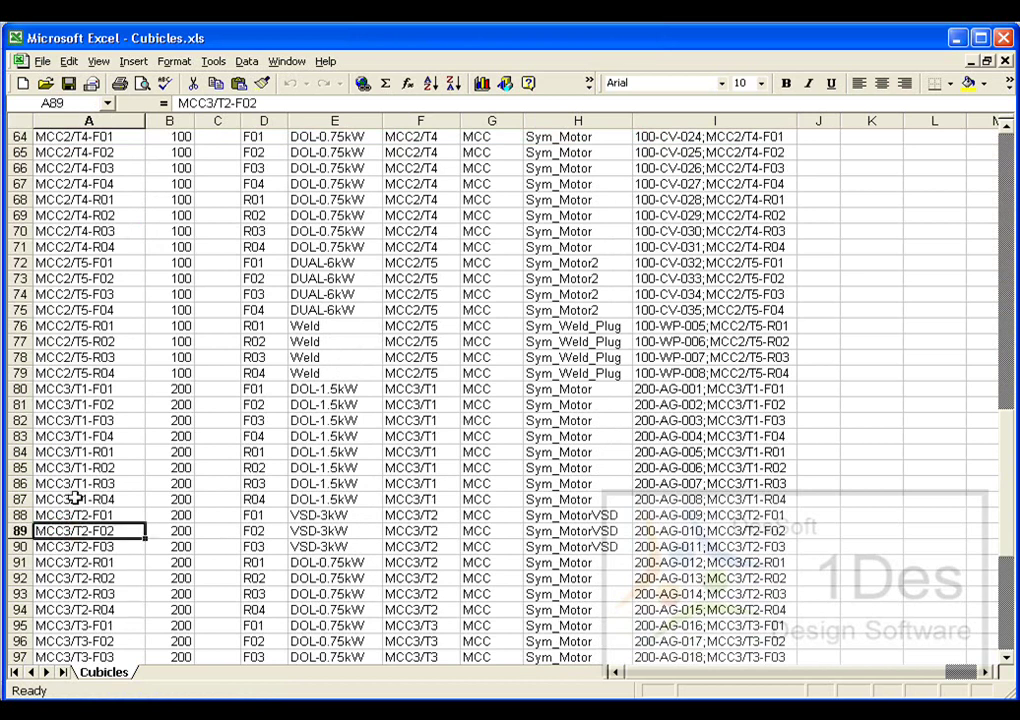
{"action": "scroll", "coordinate": [80, 628], "scroll_direction": "up", "scroll_amount": 20}
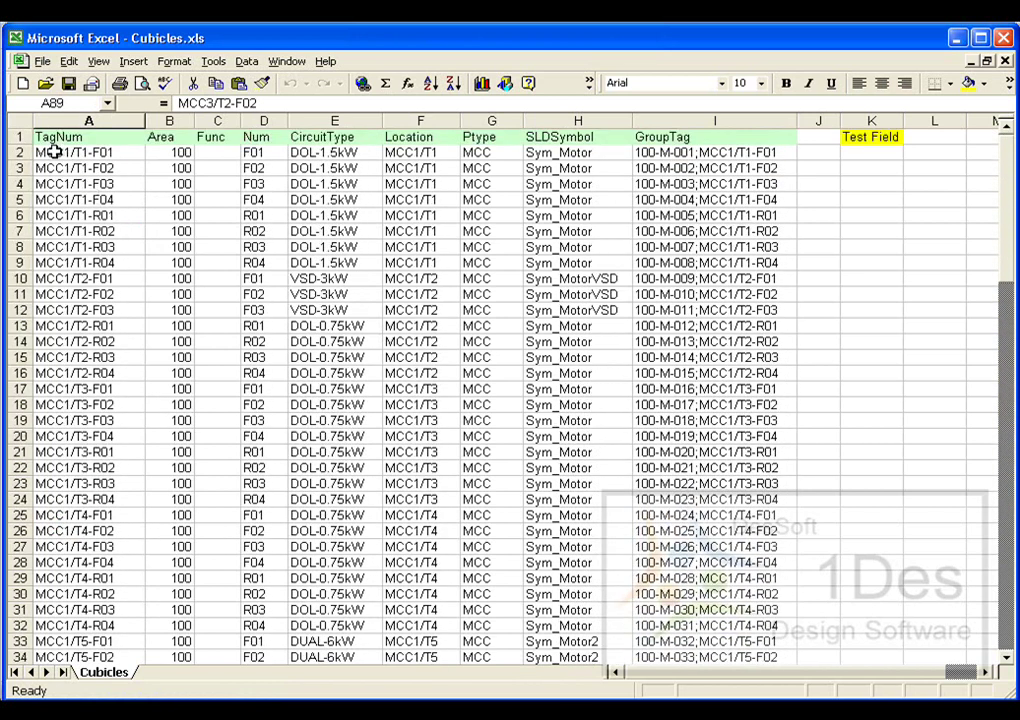
{"action": "left_click", "coordinate": [88, 152]}
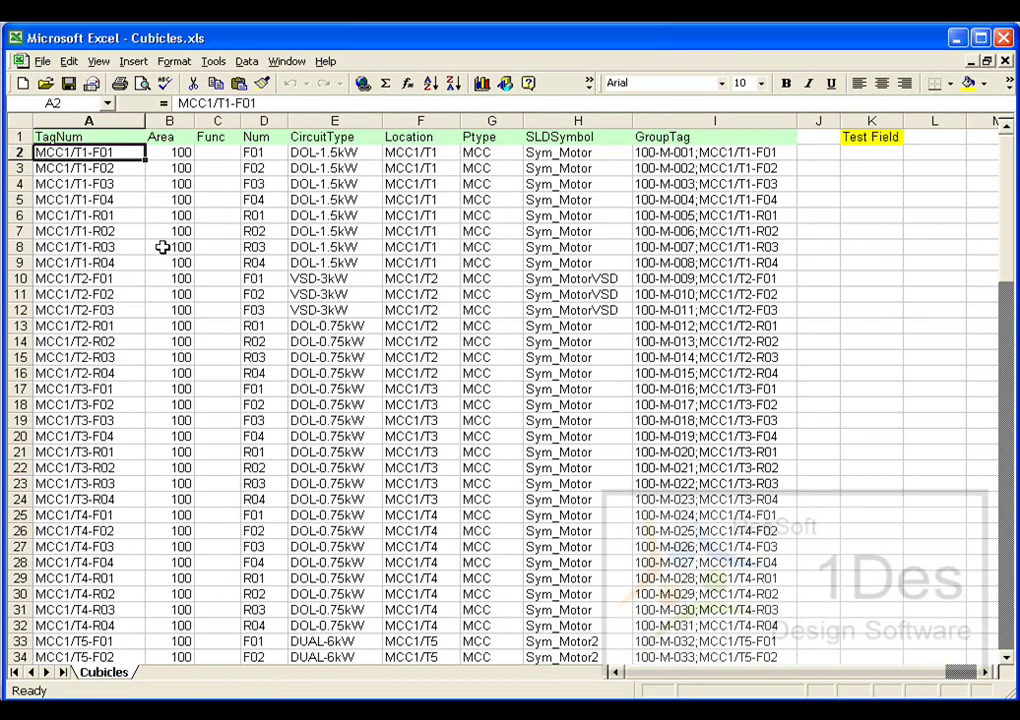
{"action": "left_click", "coordinate": [328, 152]}
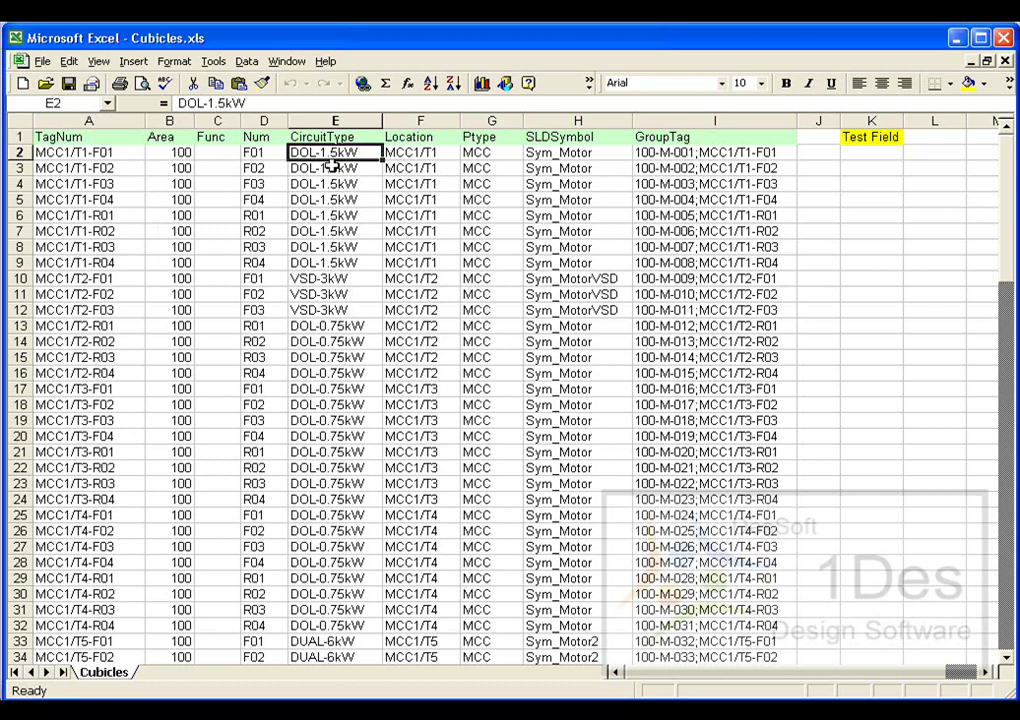
{"action": "left_click", "coordinate": [563, 152]}
{"action": "left_click_drag", "start_coordinate": [563, 152], "coordinate": [562, 531]}
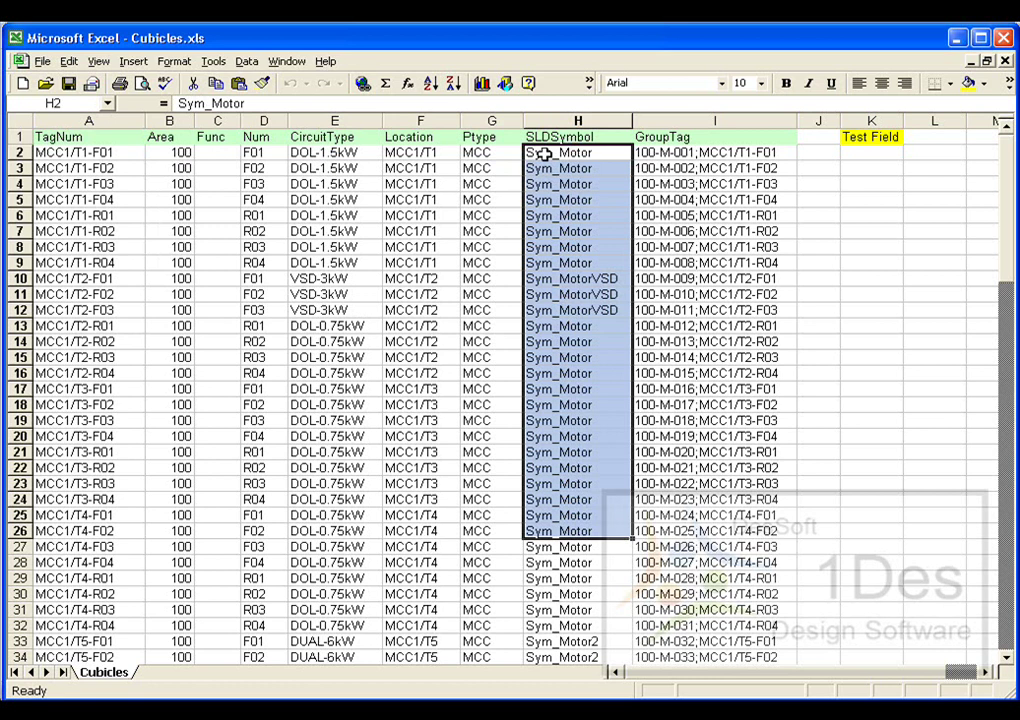
{"action": "left_click", "coordinate": [680, 152]}
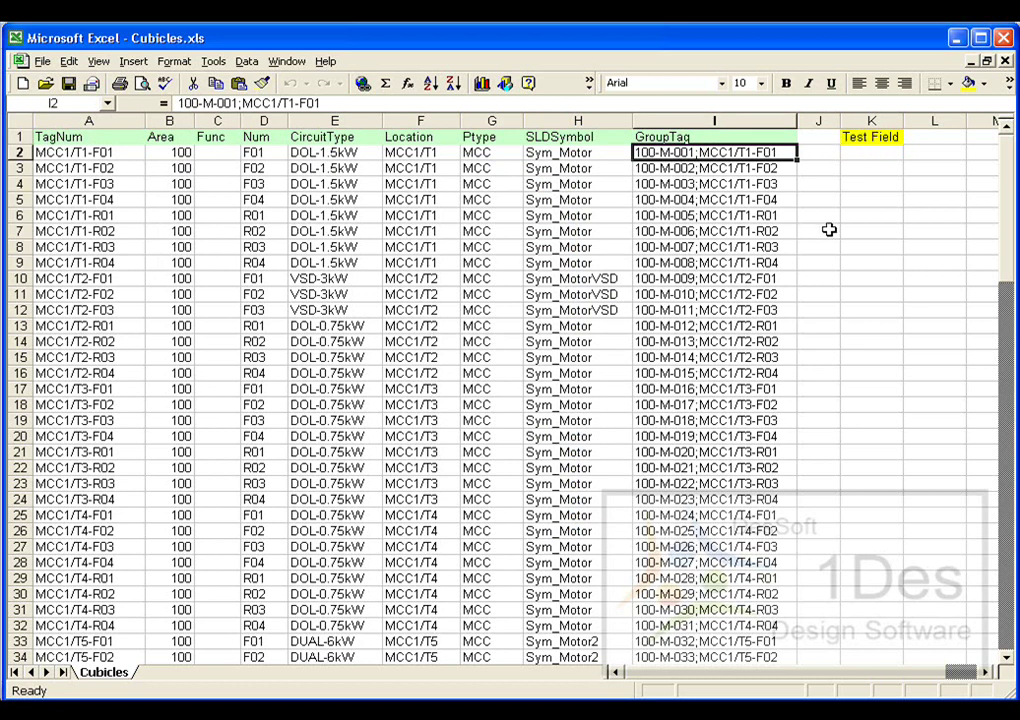
{"action": "left_click_drag", "start_coordinate": [644, 136], "coordinate": [90, 137]}
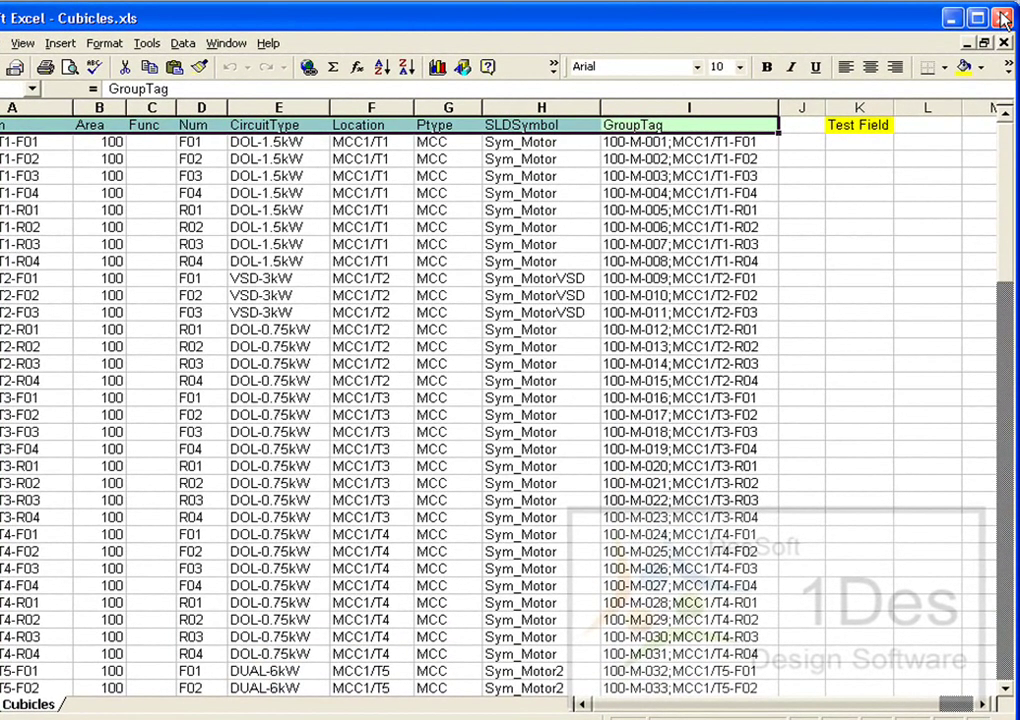
{"action": "left_click", "coordinate": [1003, 18]}
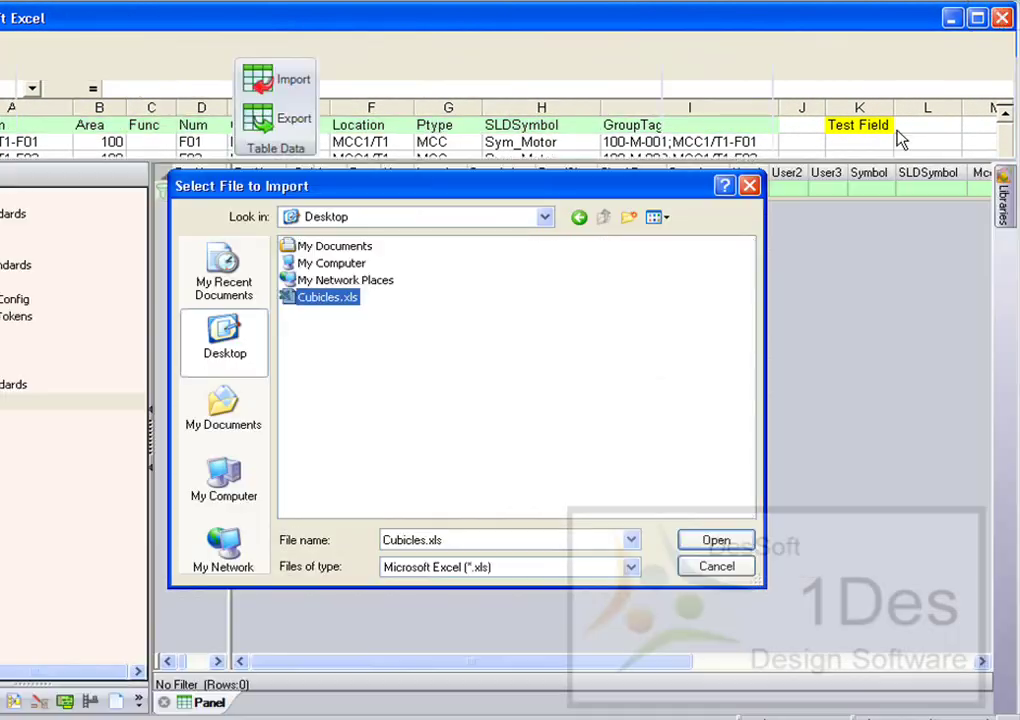
- Import Cubicles.xls into the Panel table with TagNum as the link field, and refresh the grid to check the imported columns
{"action": "double_click", "coordinate": [291, 302]}
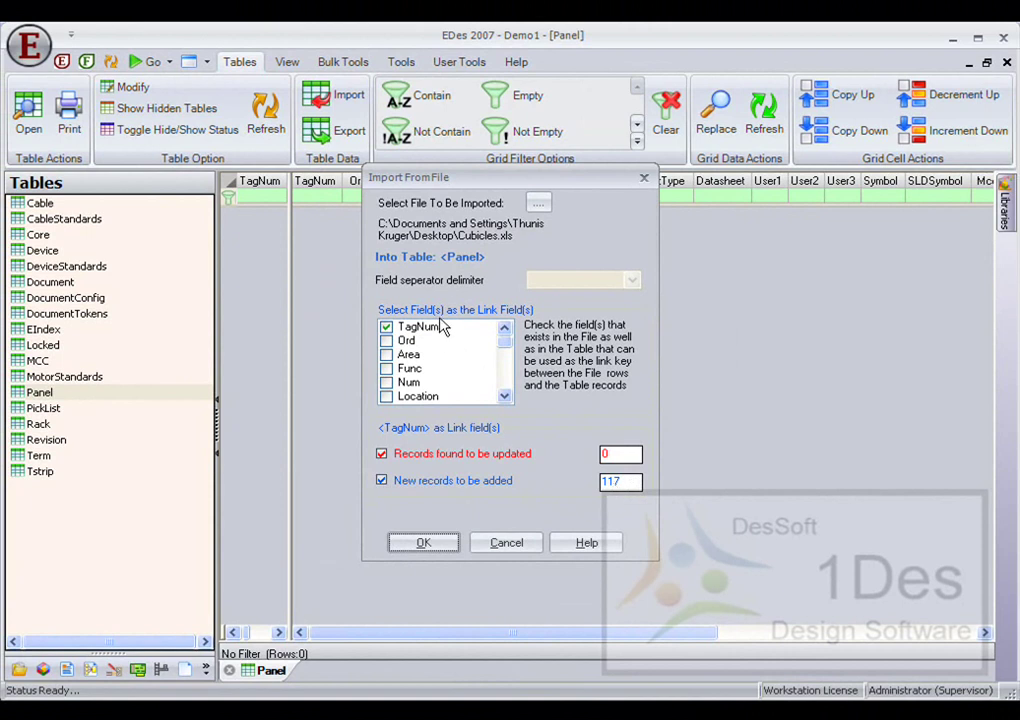
{"action": "left_click", "coordinate": [625, 455]}
{"action": "left_click", "coordinate": [420, 543]}
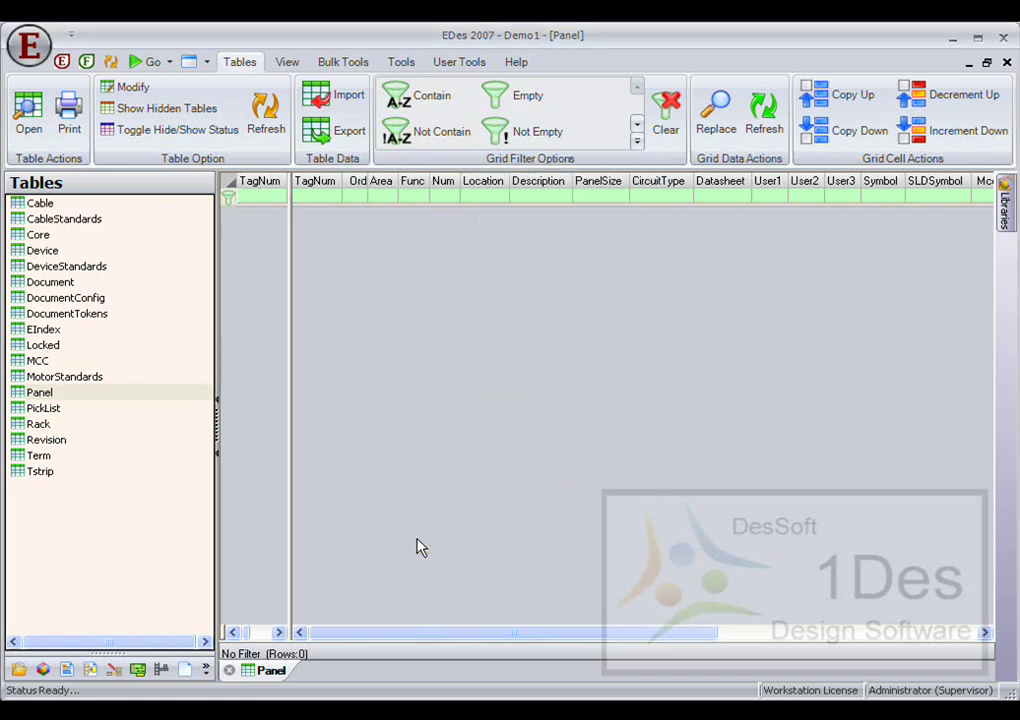
{"action": "left_click", "coordinate": [764, 112]}
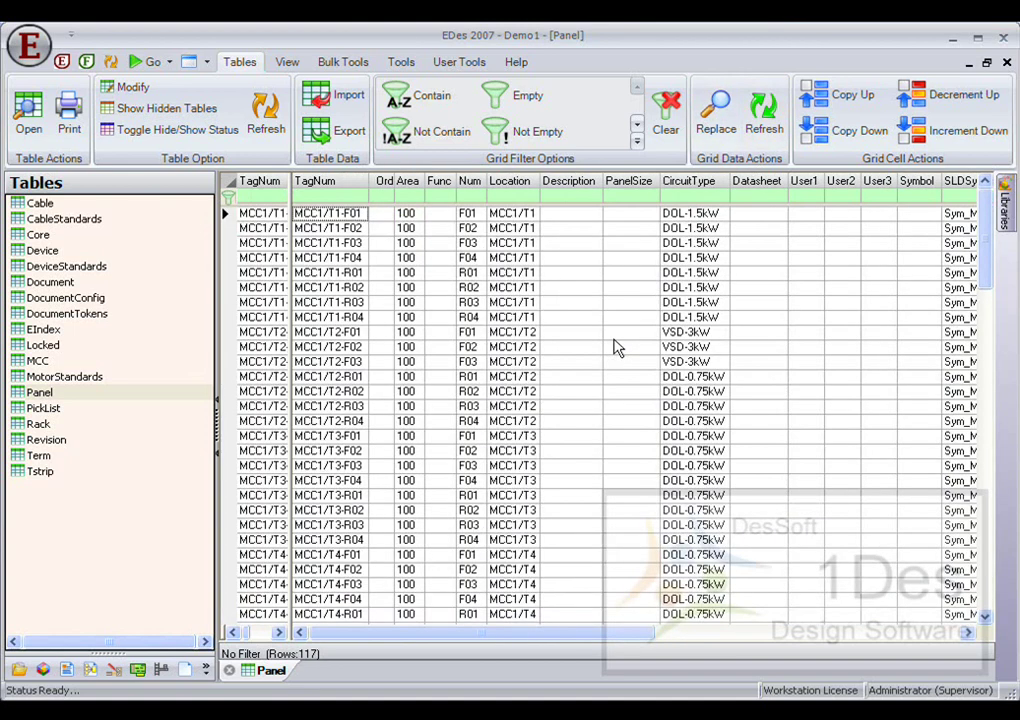
{"action": "left_click_drag", "start_coordinate": [405, 632], "coordinate": [645, 633]}
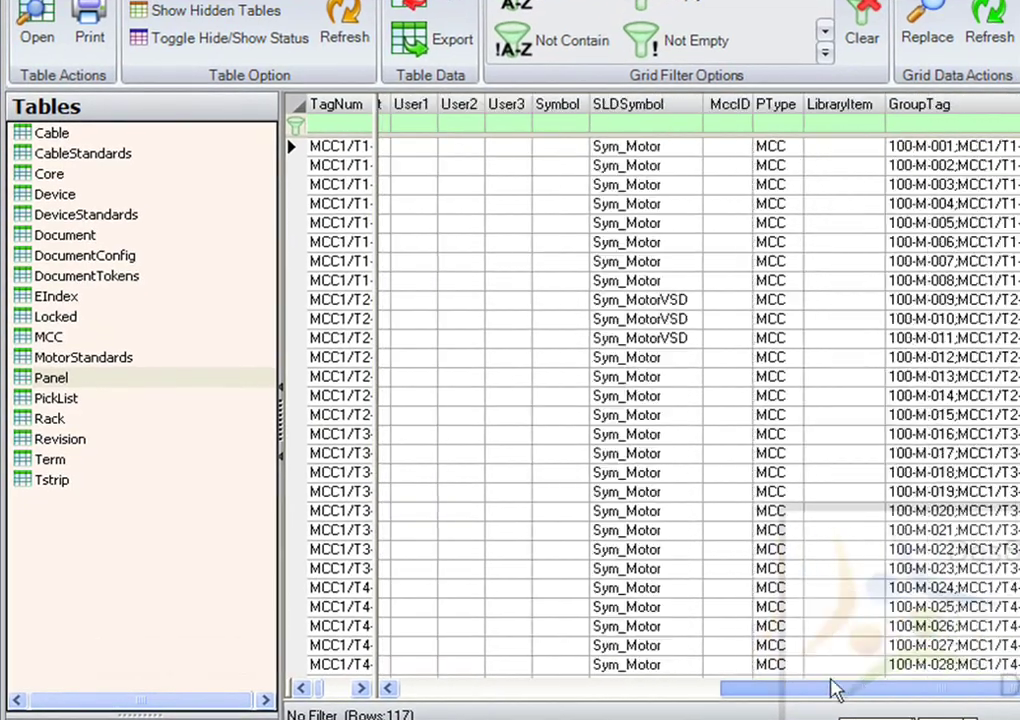
{"action": "left_click_drag", "start_coordinate": [835, 690], "coordinate": [442, 677]}
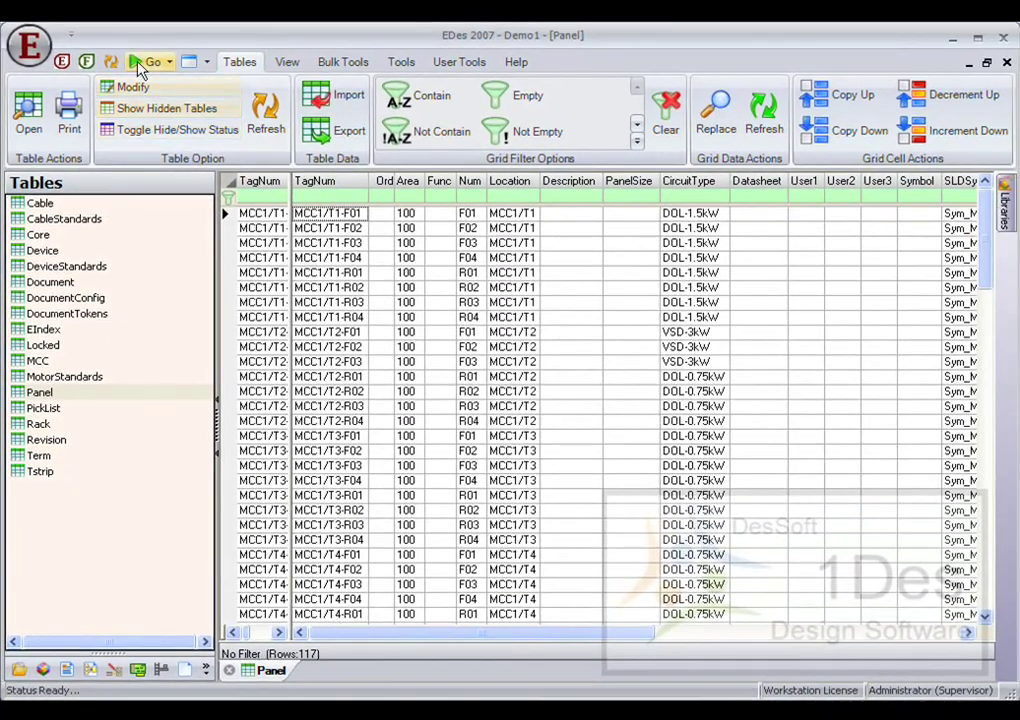
- Show the Cubicles list in Components and select the MCC1/T1 cubicles F01 to F04 and R01 to R04
{"action": "left_click", "coordinate": [140, 68]}
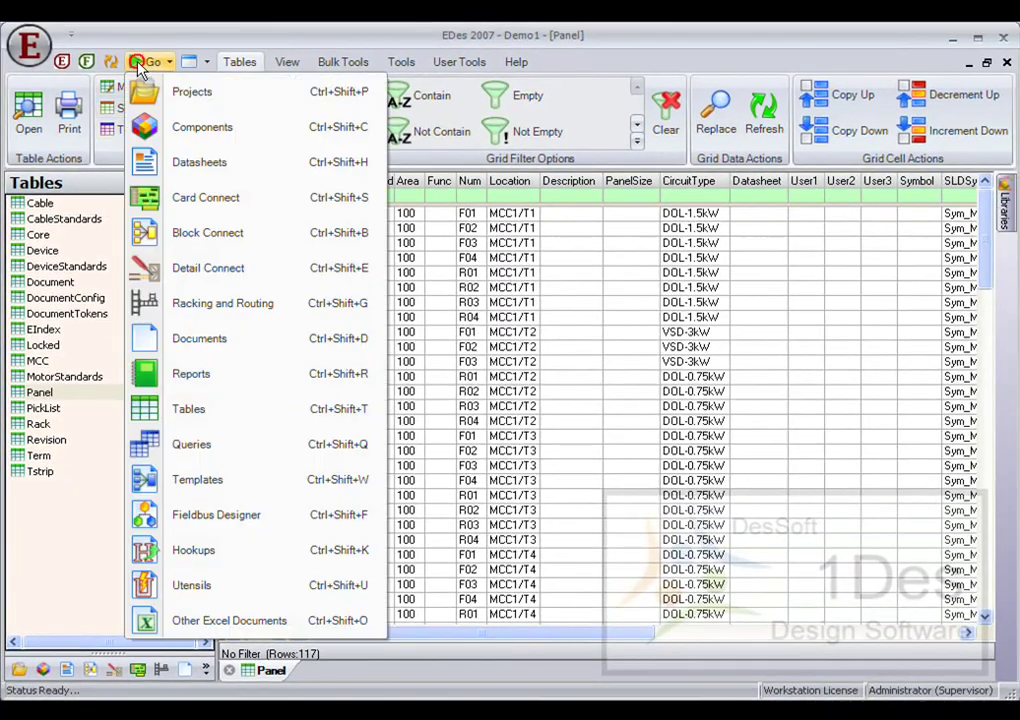
{"action": "left_click", "coordinate": [160, 127]}
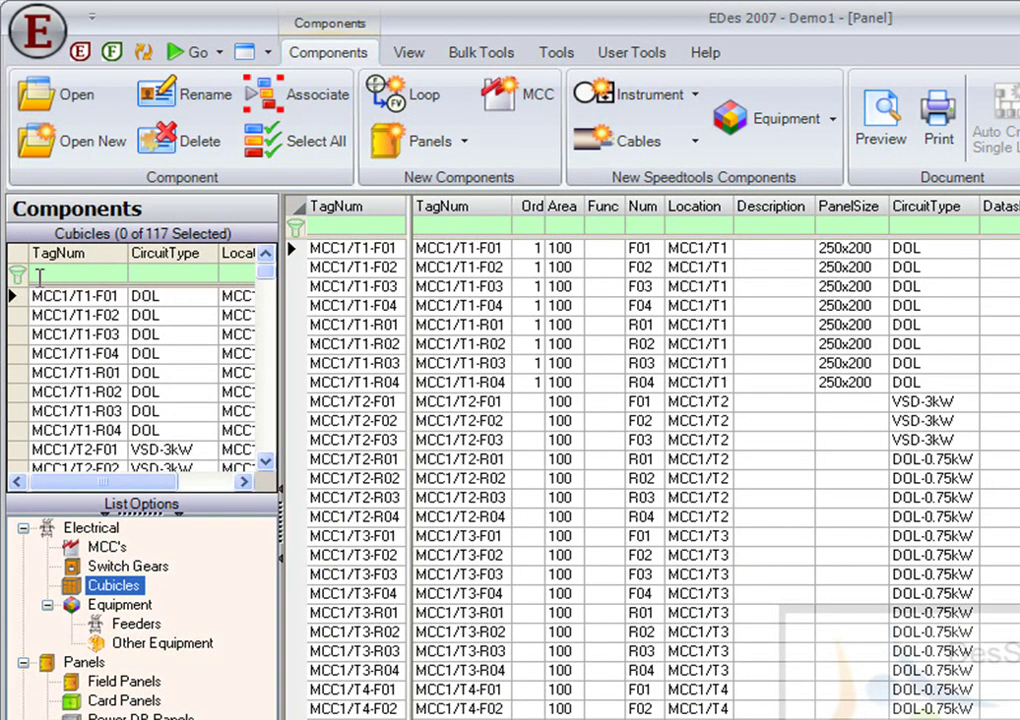
{"action": "left_click_drag", "start_coordinate": [45, 296], "coordinate": [52, 434]}
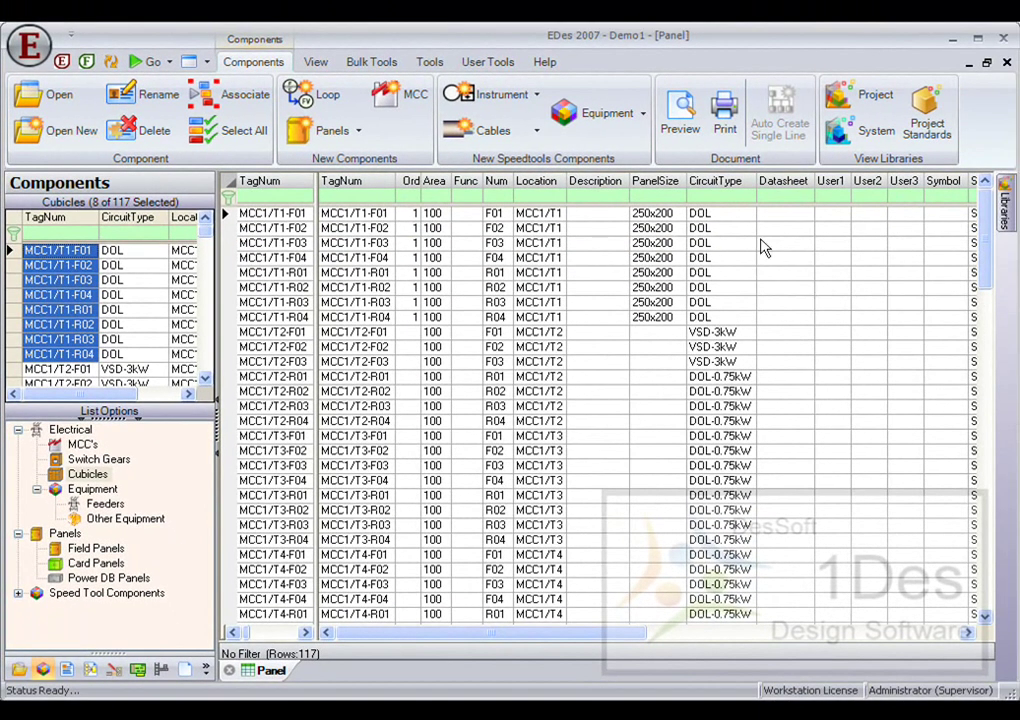
- Keep the Libraries pane open, inspect the contents of the DOL 1.5KW panel item and return to the item list
{"action": "mouse_move", "coordinate": [993, 222]}
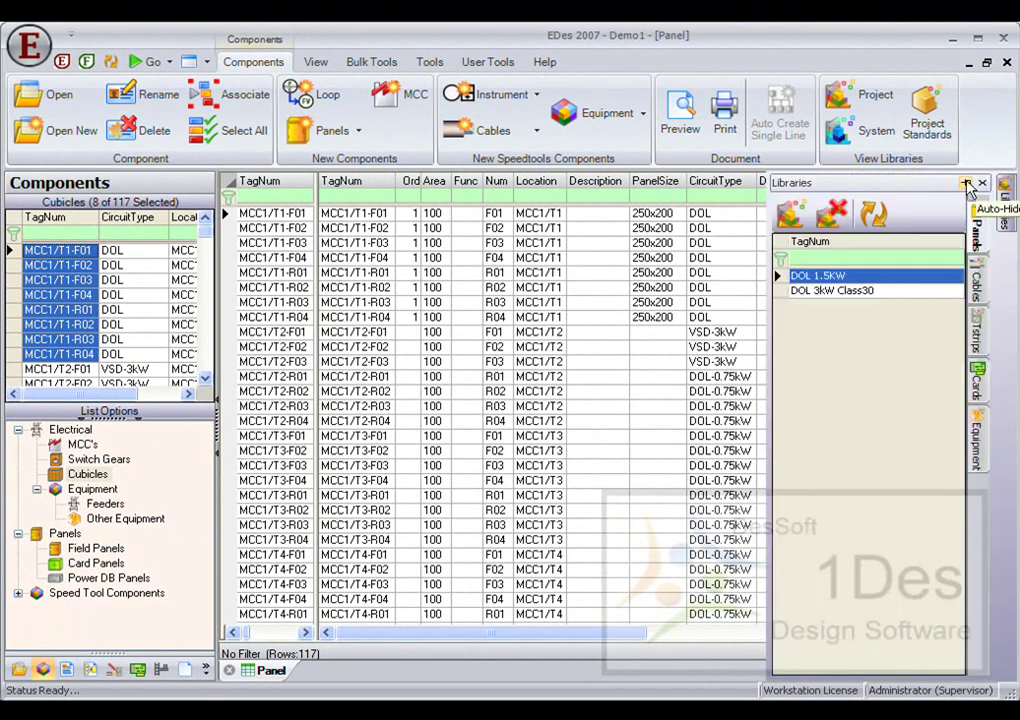
{"action": "left_click", "coordinate": [967, 185]}
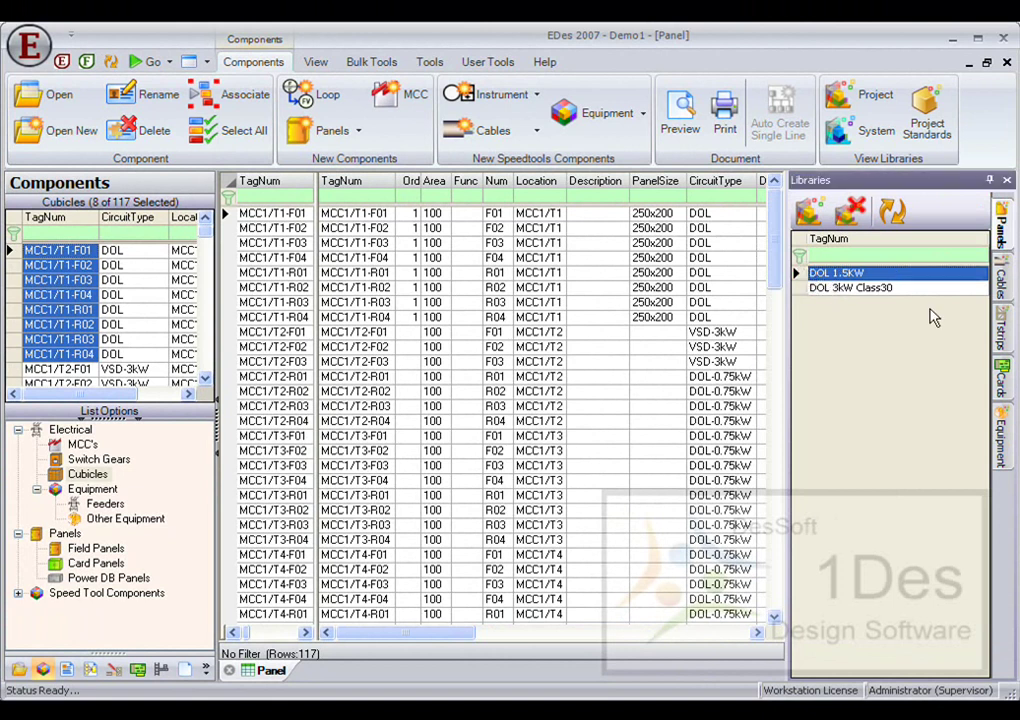
{"action": "left_click", "coordinate": [810, 211]}
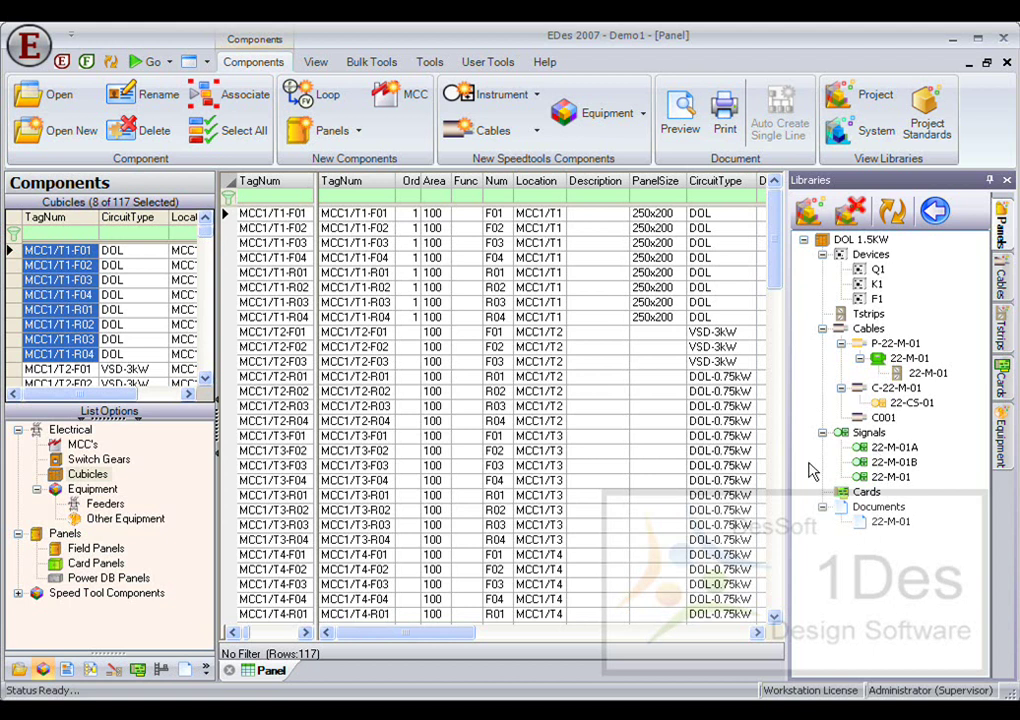
{"action": "left_click", "coordinate": [934, 211]}
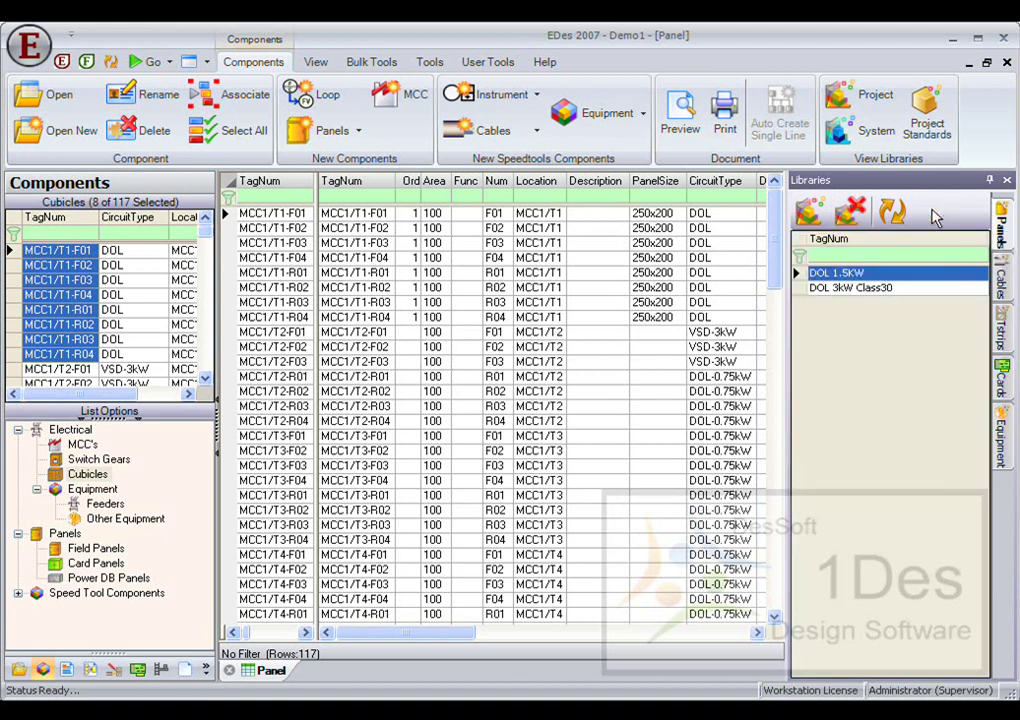
- Build the DOL 1.5KW library item onto the selected MCC1/T1 cubicles
{"action": "left_click_drag", "start_coordinate": [813, 274], "coordinate": [67, 265]}
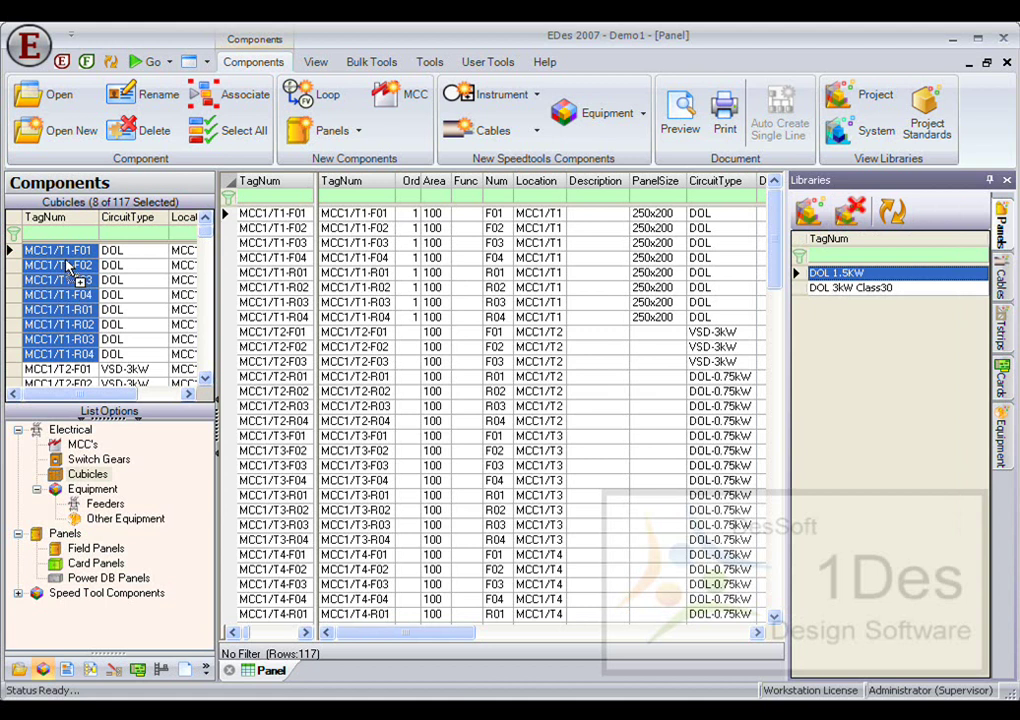
{"action": "left_click_drag", "start_coordinate": [67, 265], "coordinate": [63, 259]}
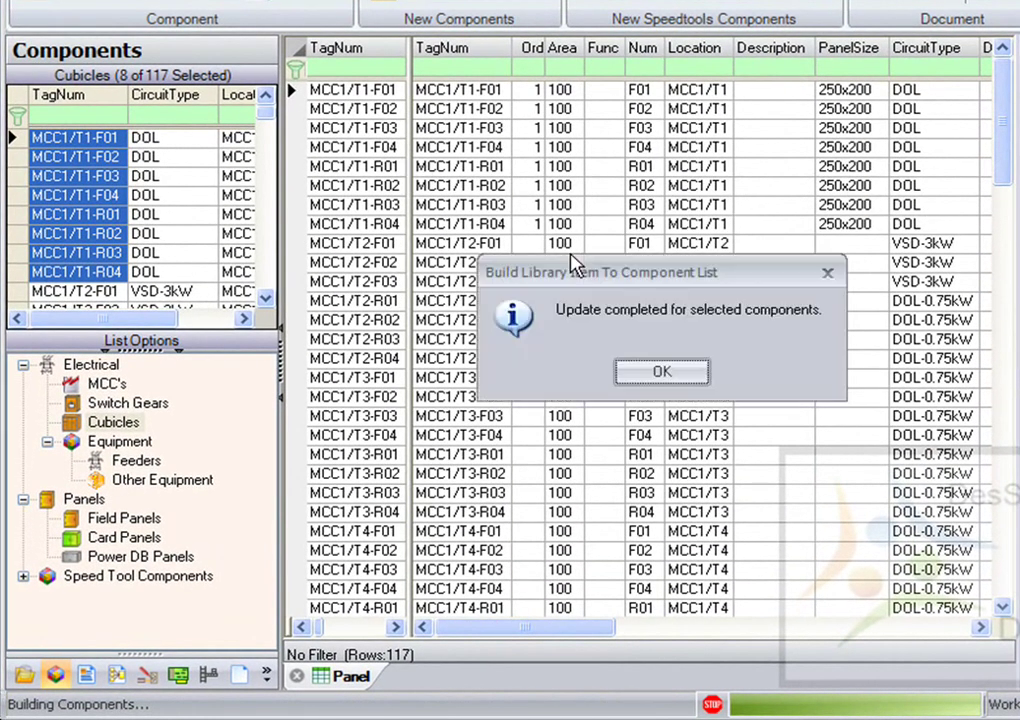
{"action": "left_click", "coordinate": [666, 374]}
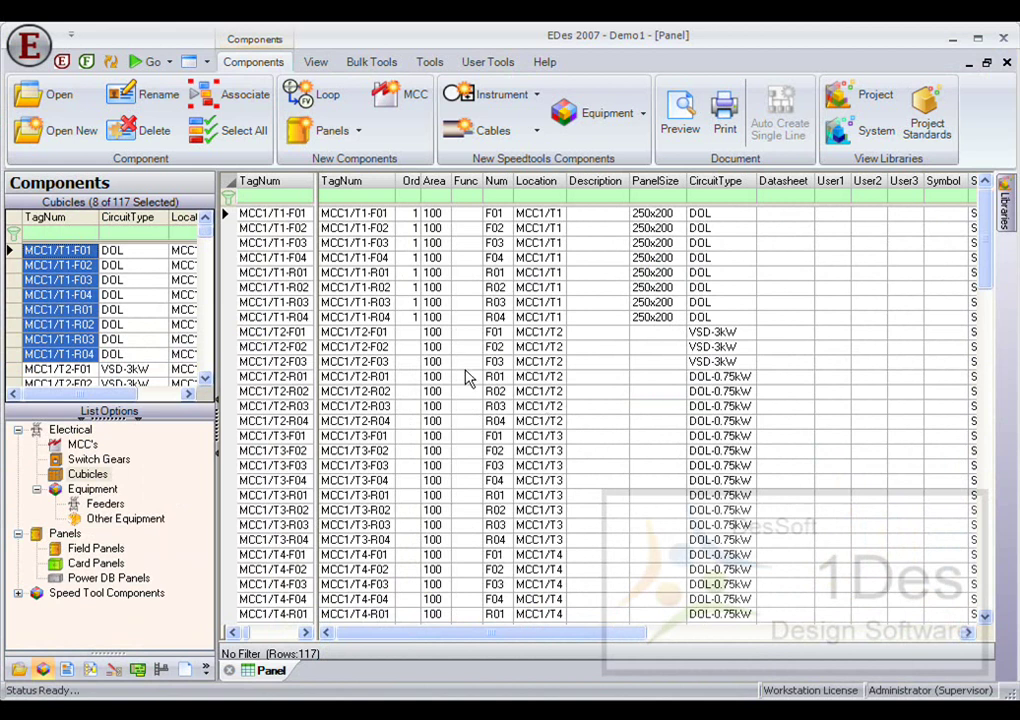
- Open cubicle MCC1/T1-F01 to examine its devices, cables, signals and documents
{"action": "left_click", "coordinate": [45, 250]}
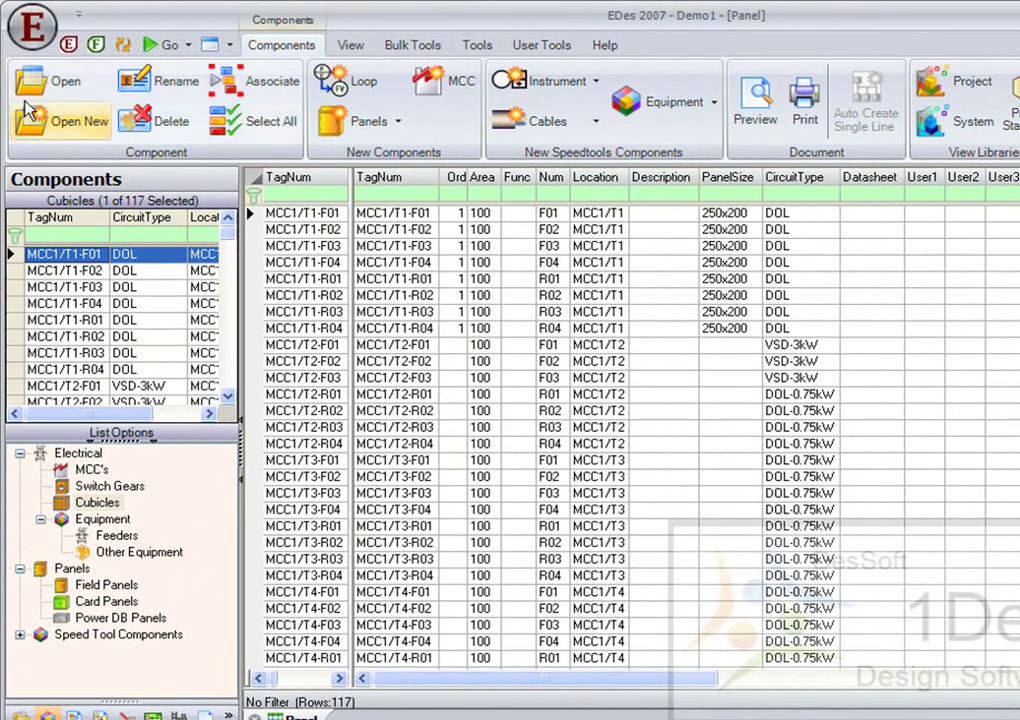
{"action": "left_click", "coordinate": [50, 91]}
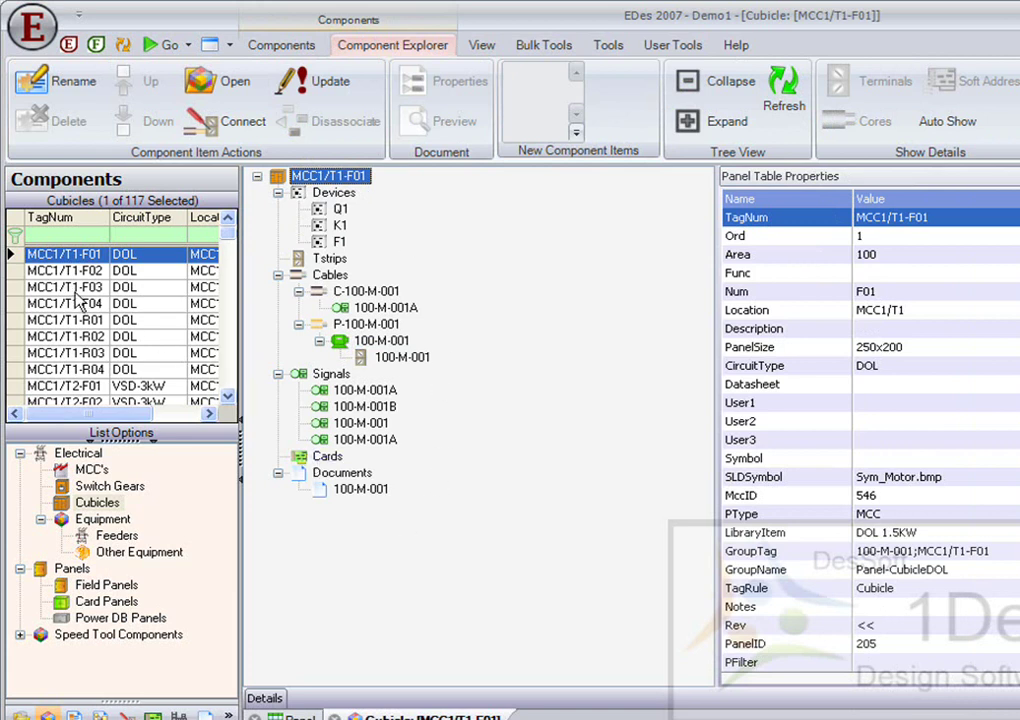
- Open cubicle MCC1/T1-F02 to examine its devices, cables, signals and documents
{"action": "left_click", "coordinate": [14, 270]}
{"action": "left_click", "coordinate": [55, 81]}
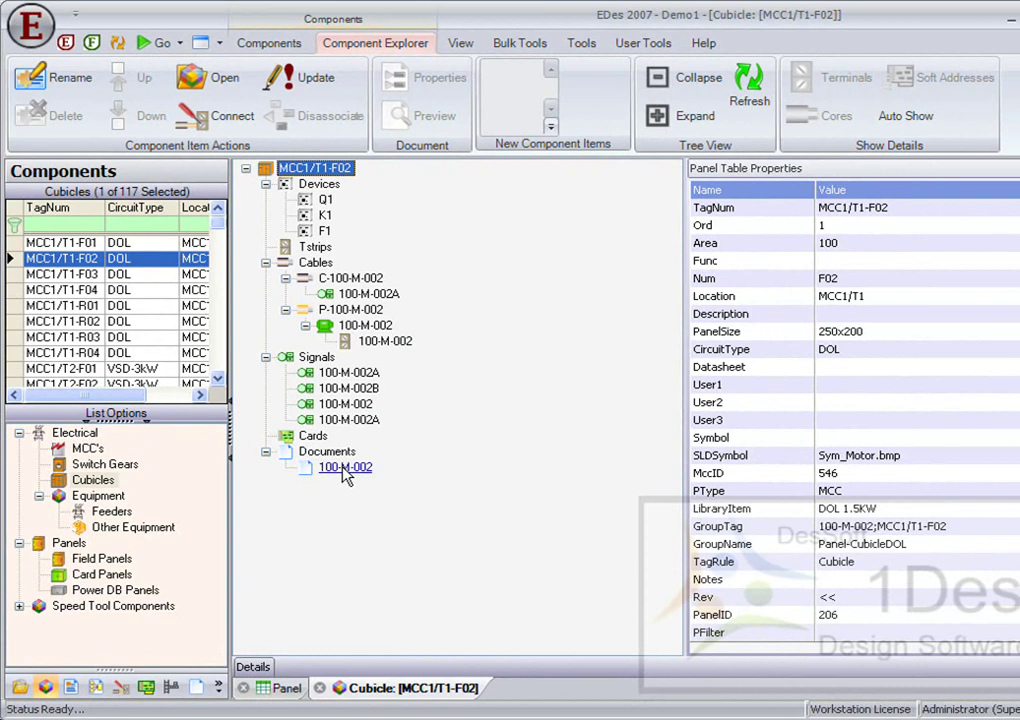
- Preview the documents 100-M-001 to 100-M-008 together, updating their contents before they open
{"action": "left_click", "coordinate": [196, 686]}
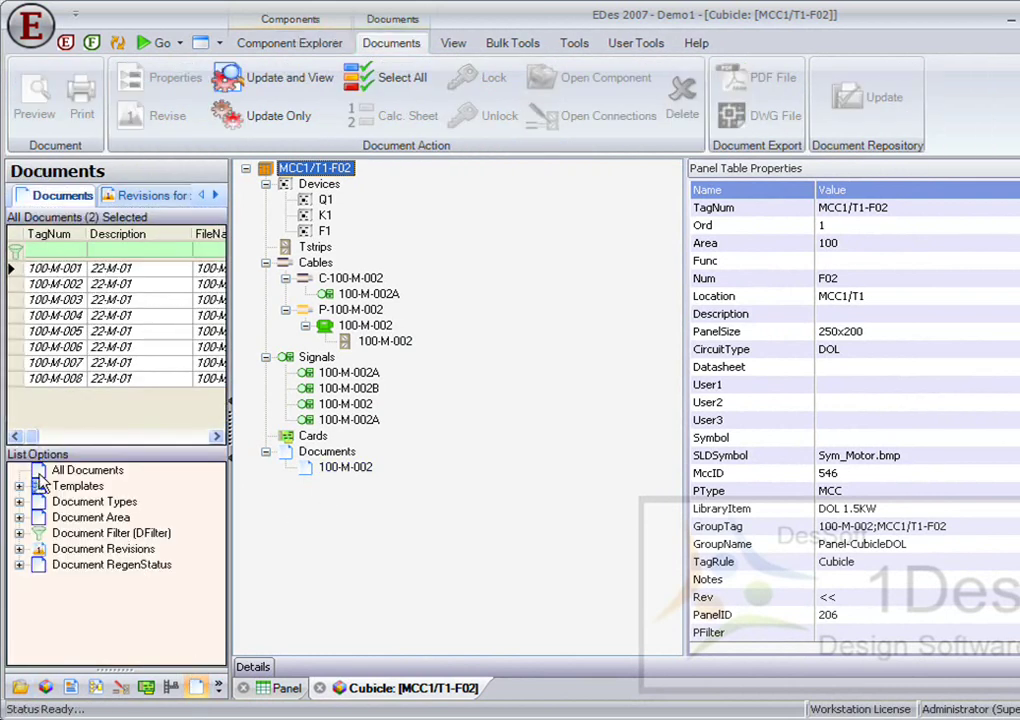
{"action": "left_click_drag", "start_coordinate": [57, 268], "coordinate": [55, 376]}
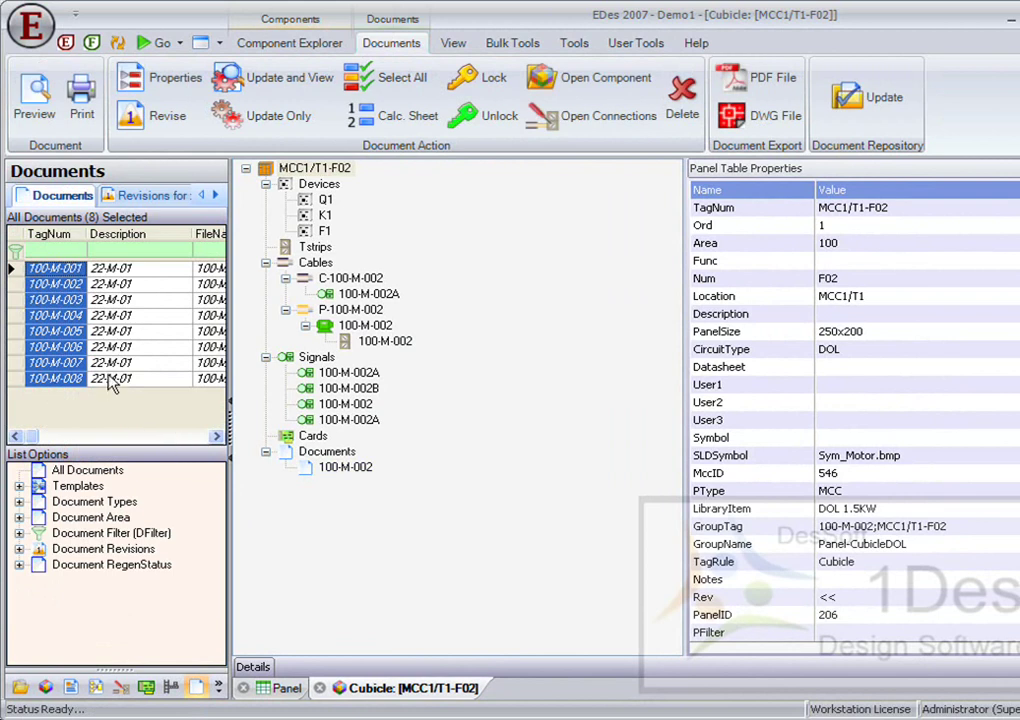
{"action": "left_click", "coordinate": [34, 88]}
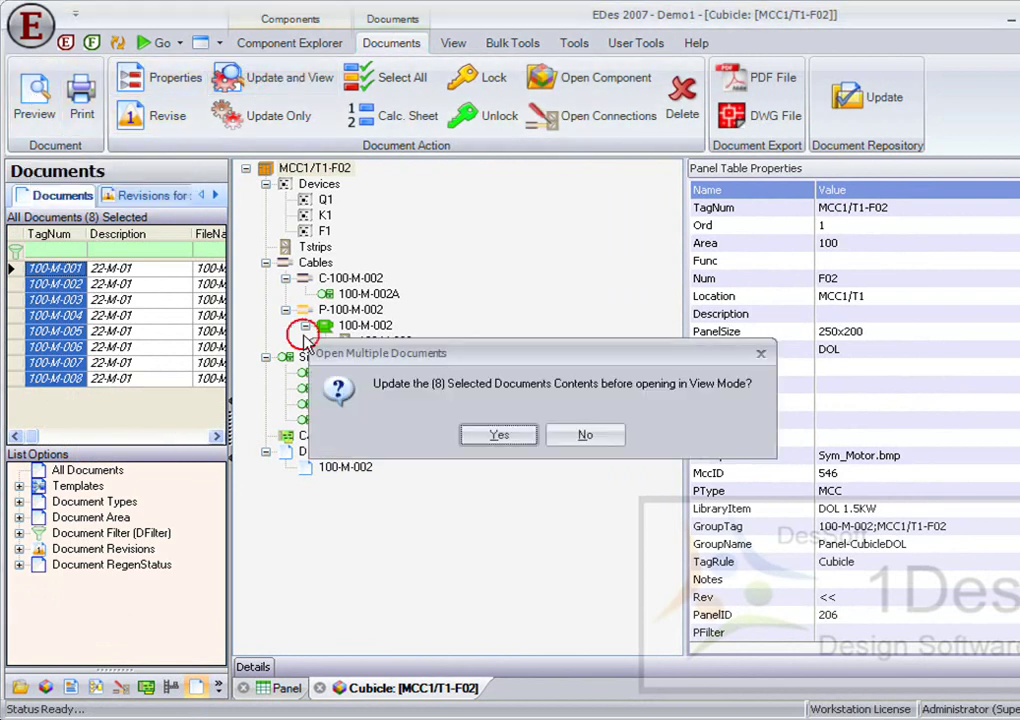
{"action": "left_click", "coordinate": [497, 436]}
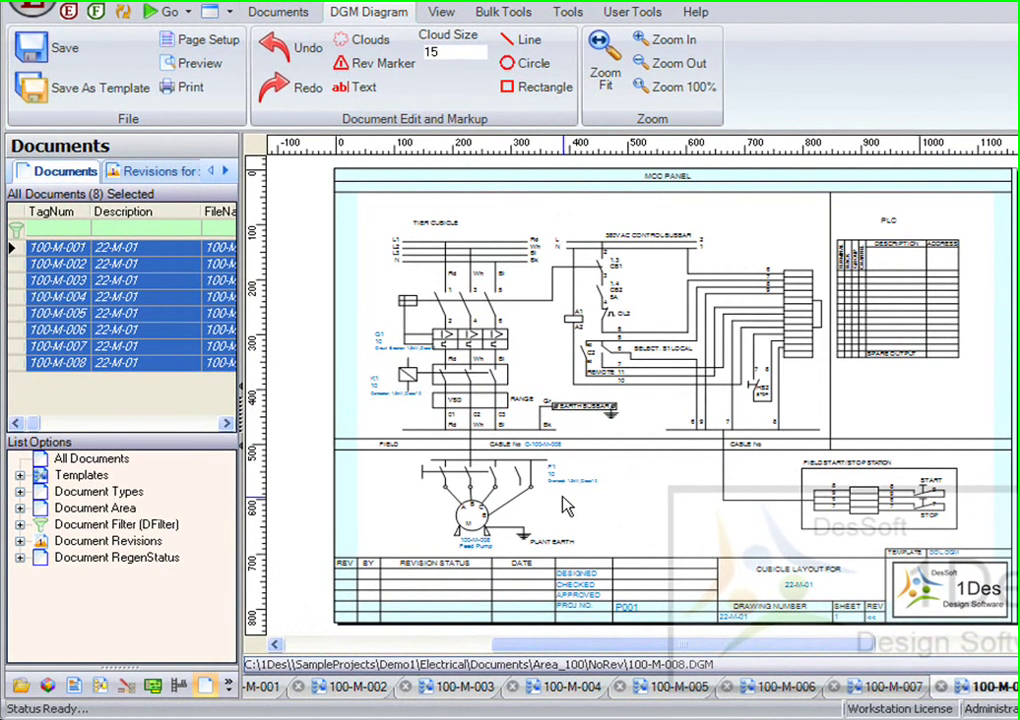
- Examine the feed pump wiring in diagrams 100-M-008, 100-M-007 and 100-M-006, and close all open windows
{"action": "scroll", "coordinate": [545, 490], "scroll_direction": "up", "scroll_amount": 3}
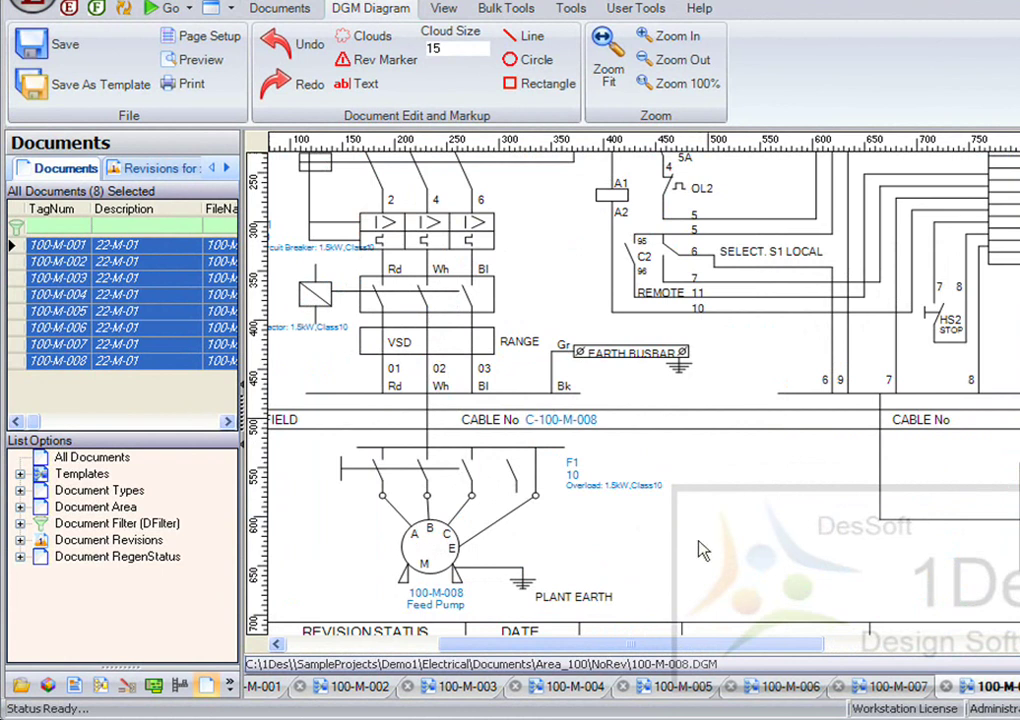
{"action": "left_click", "coordinate": [946, 687]}
{"action": "left_click", "coordinate": [555, 496]}
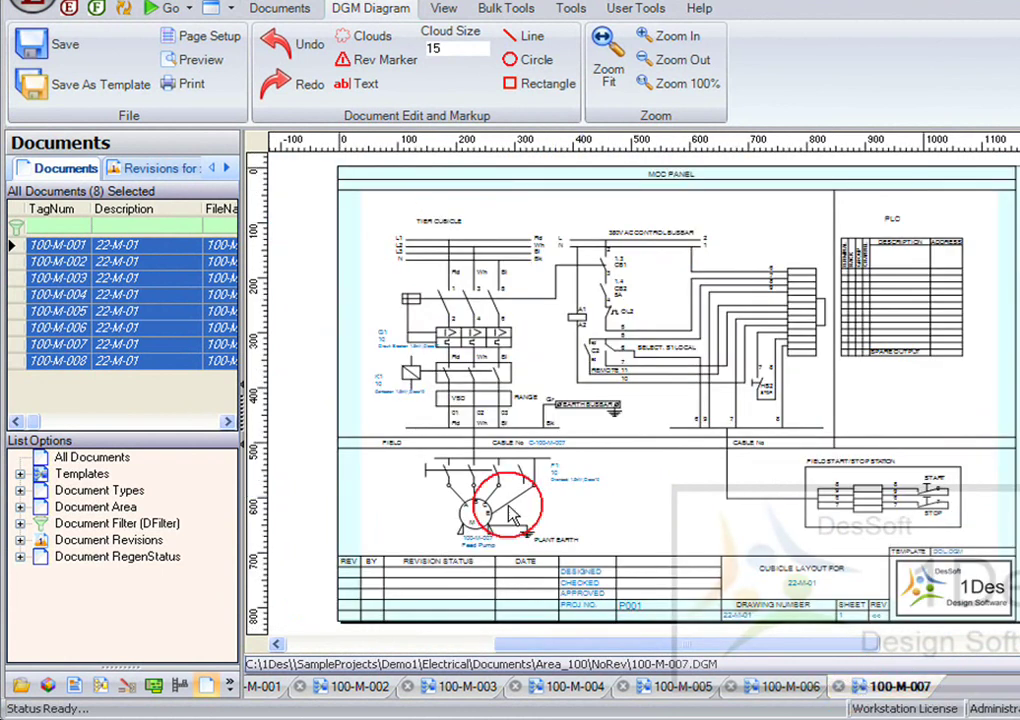
{"action": "scroll", "coordinate": [557, 505], "scroll_direction": "up", "scroll_amount": 3}
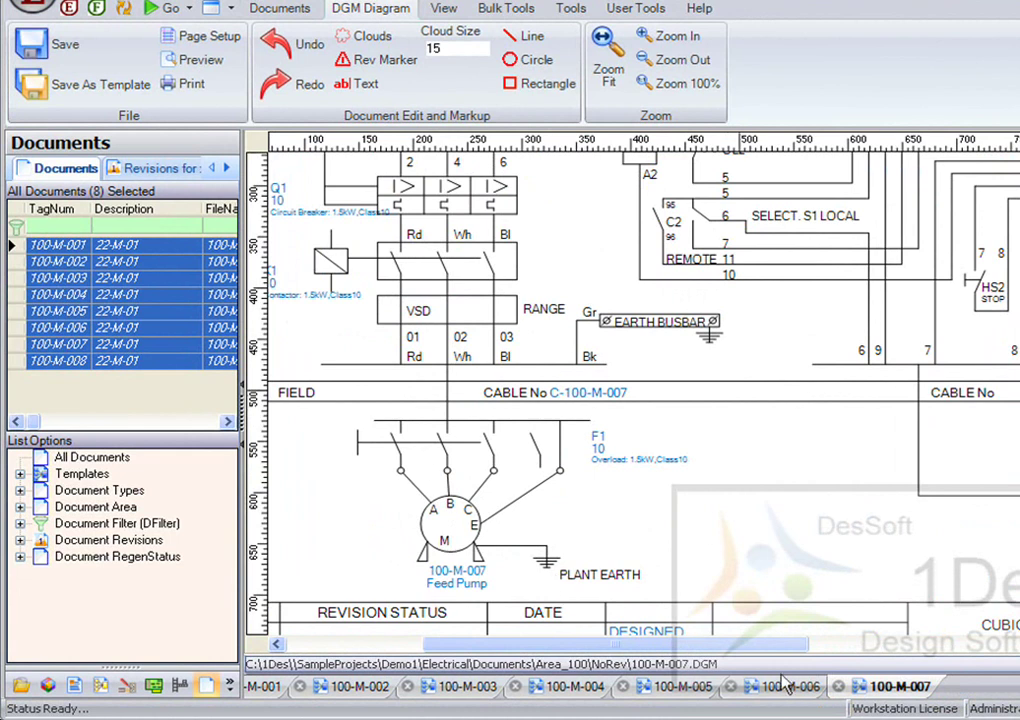
{"action": "left_click", "coordinate": [838, 686]}
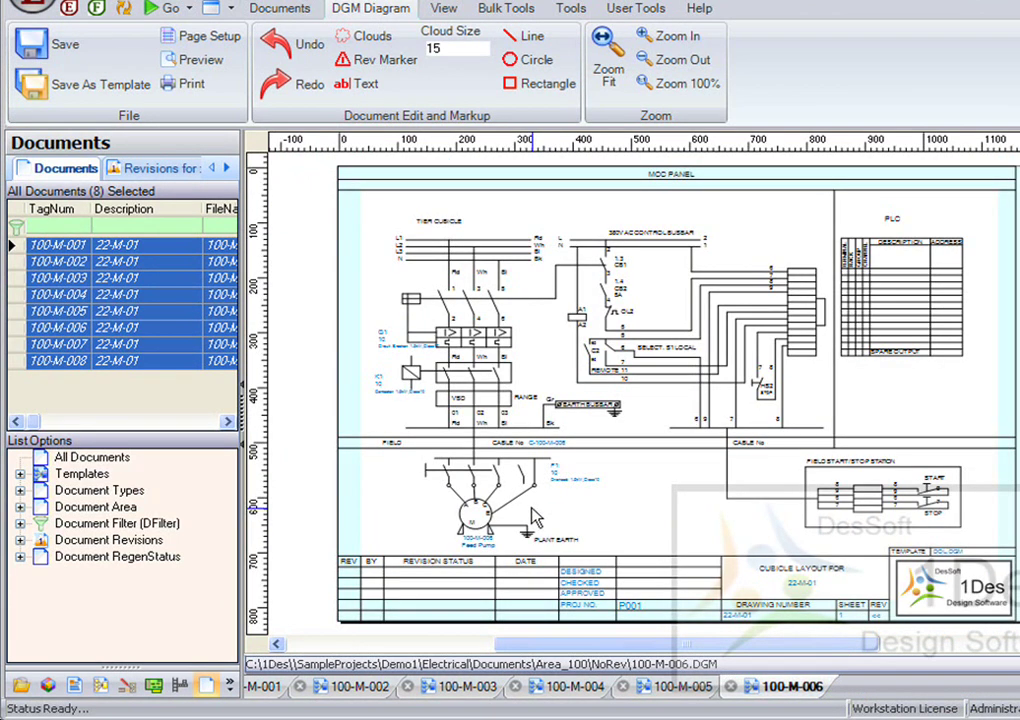
{"action": "scroll", "coordinate": [533, 517], "scroll_direction": "up", "scroll_amount": 3}
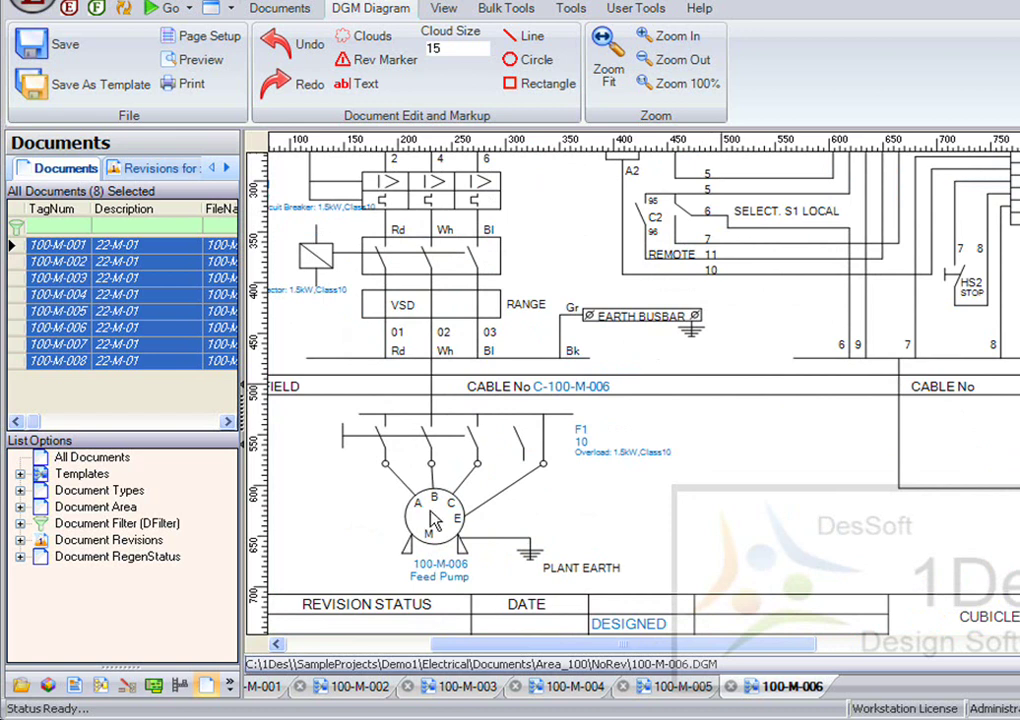
{"action": "left_click_drag", "start_coordinate": [518, 641], "coordinate": [458, 640]}
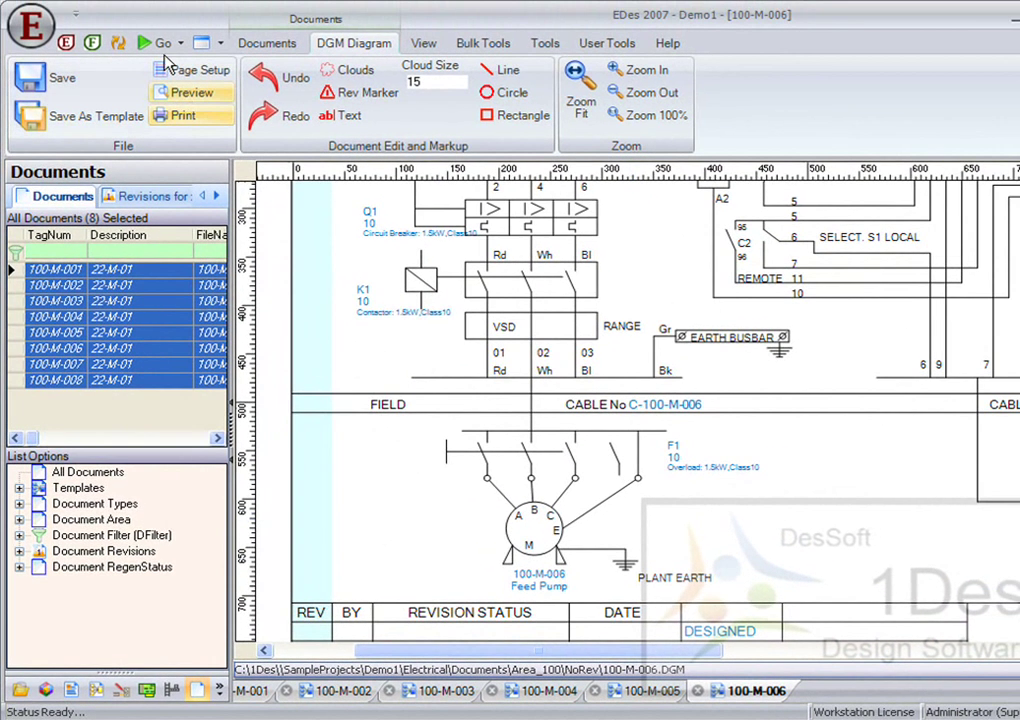
{"action": "left_click", "coordinate": [208, 50]}
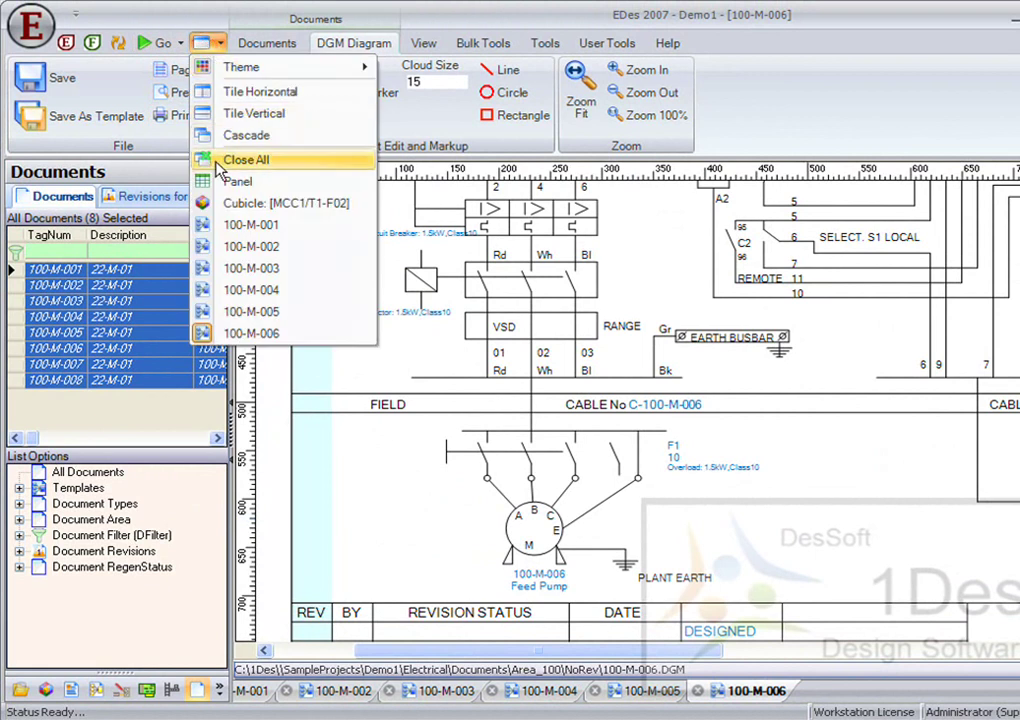
{"action": "left_click", "coordinate": [219, 168]}
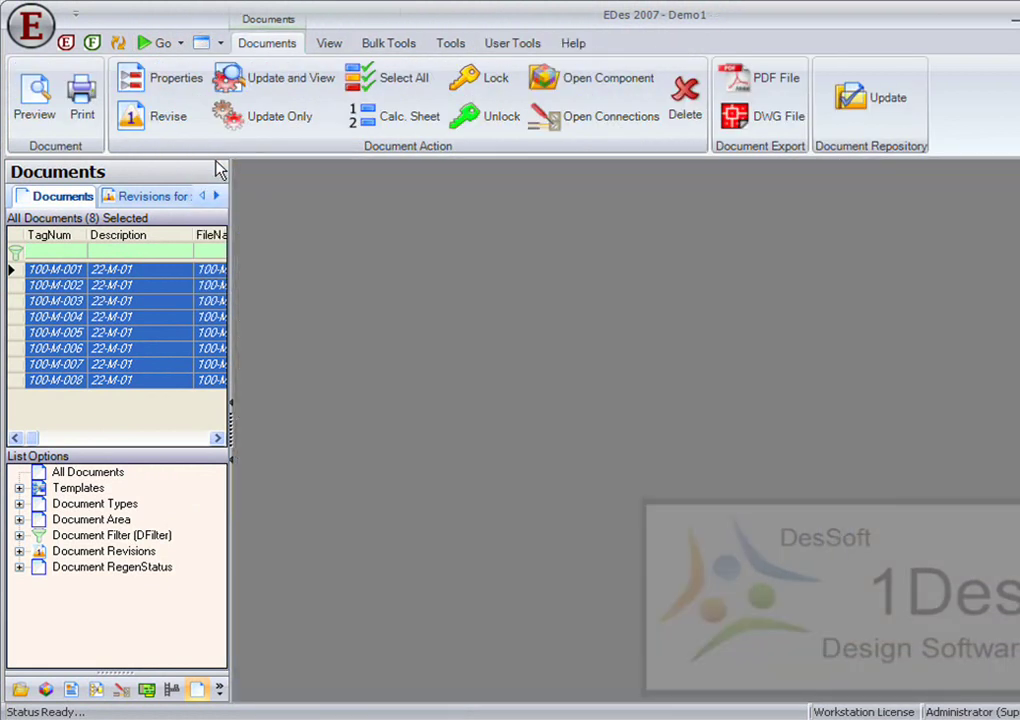
- Show the MCC's list in Components and start a new MCC with the Location-Mcc tag rule
{"action": "left_click", "coordinate": [46, 688]}
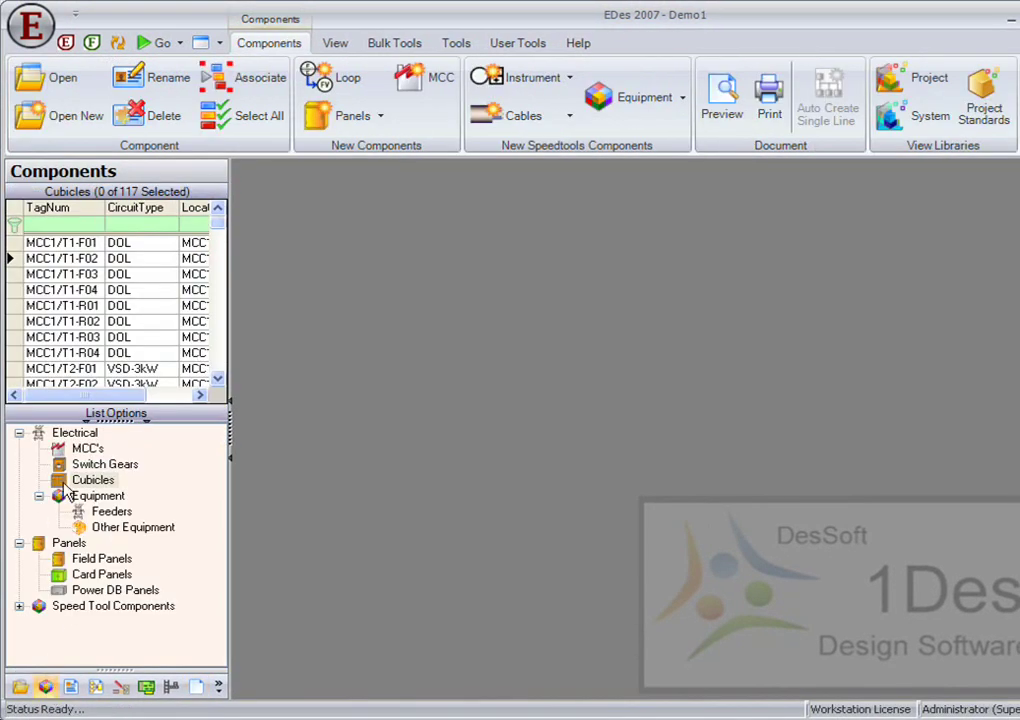
{"action": "left_click", "coordinate": [70, 447]}
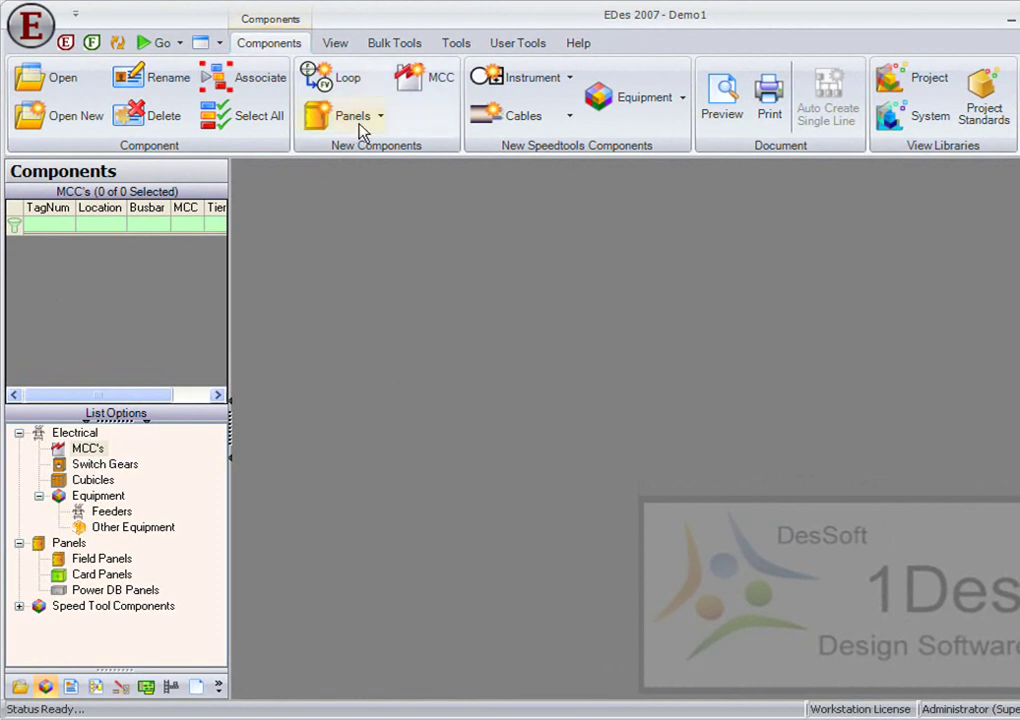
{"action": "left_click", "coordinate": [418, 85]}
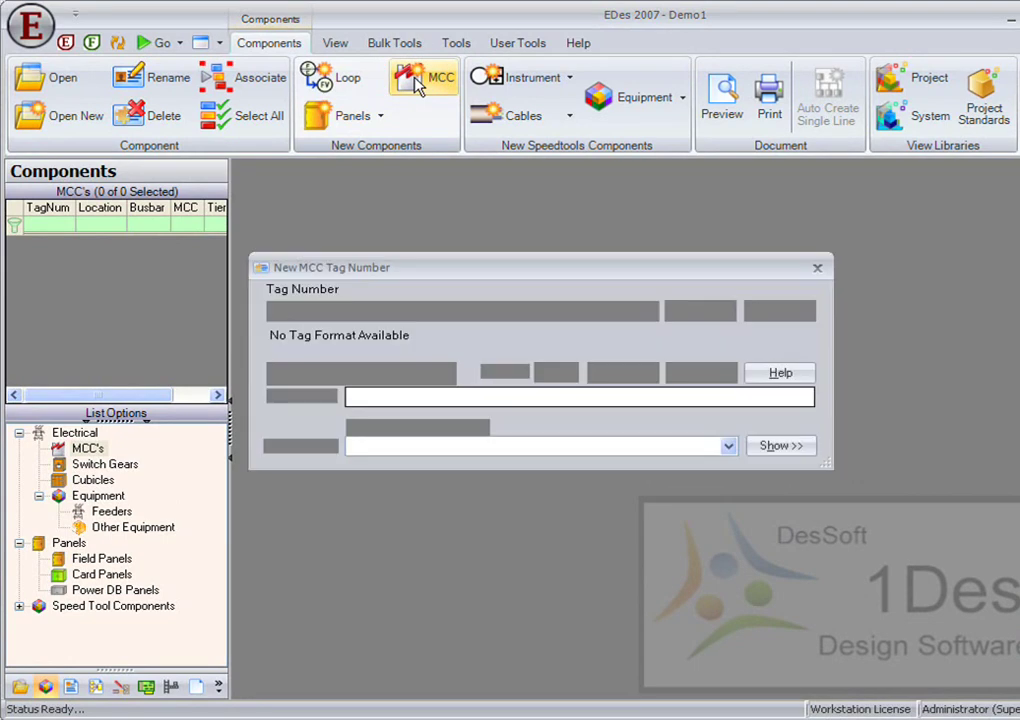
{"action": "left_click", "coordinate": [423, 450]}
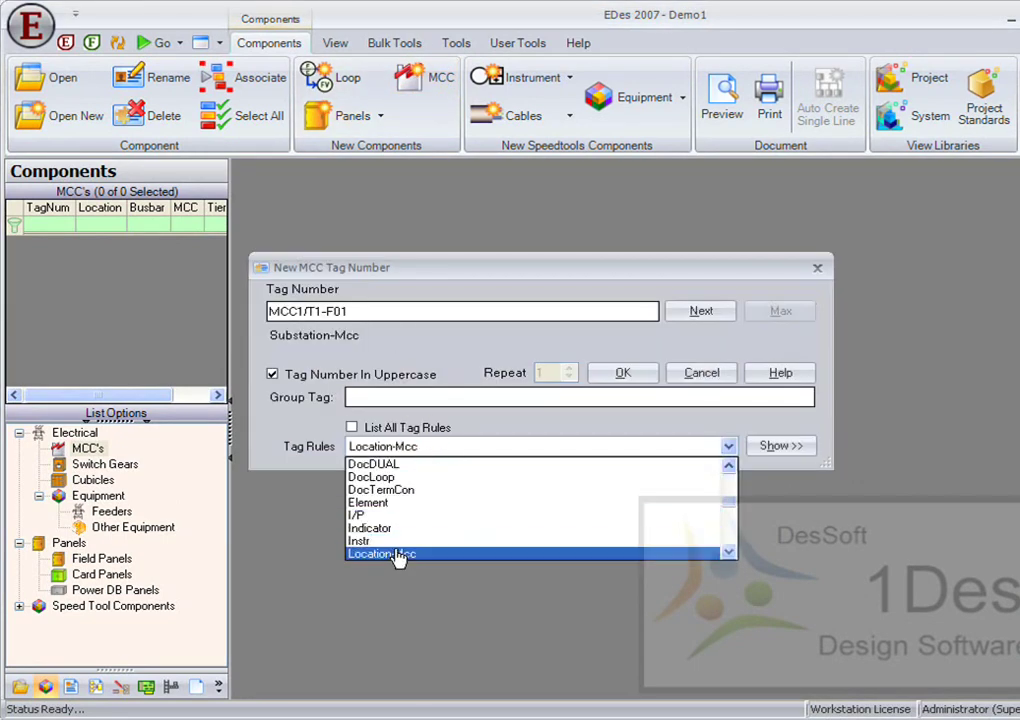
{"action": "left_click", "coordinate": [400, 554]}
- Set the new MCC's tag number to SUB1-MCC1 and create it
{"action": "left_click", "coordinate": [268, 312]}
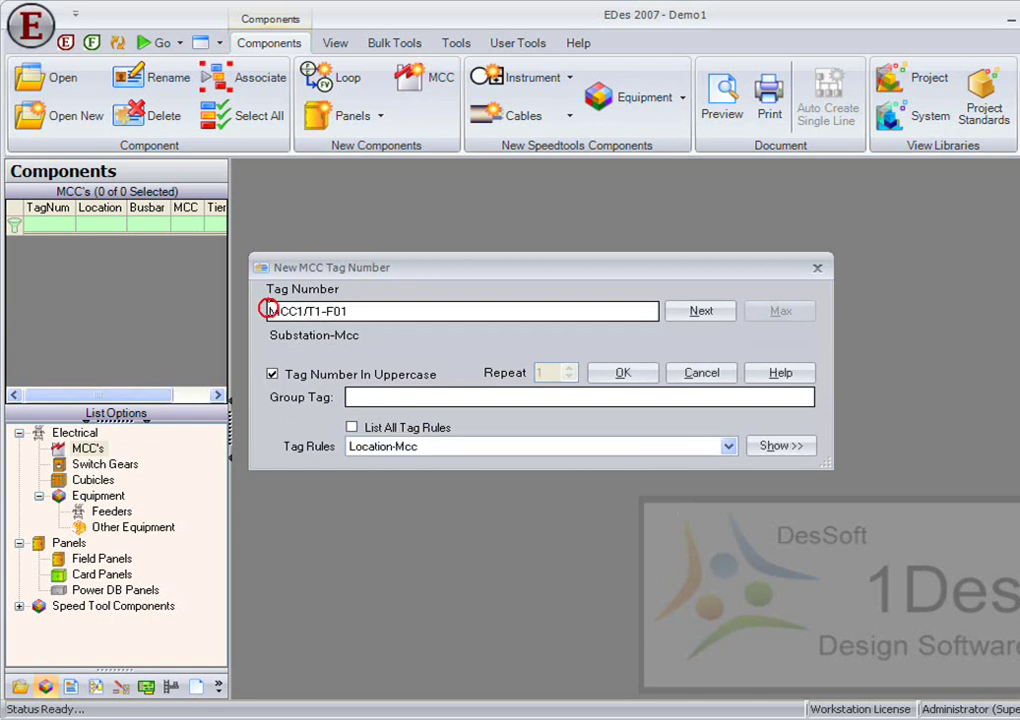
{"action": "type", "text": "SUB1"}
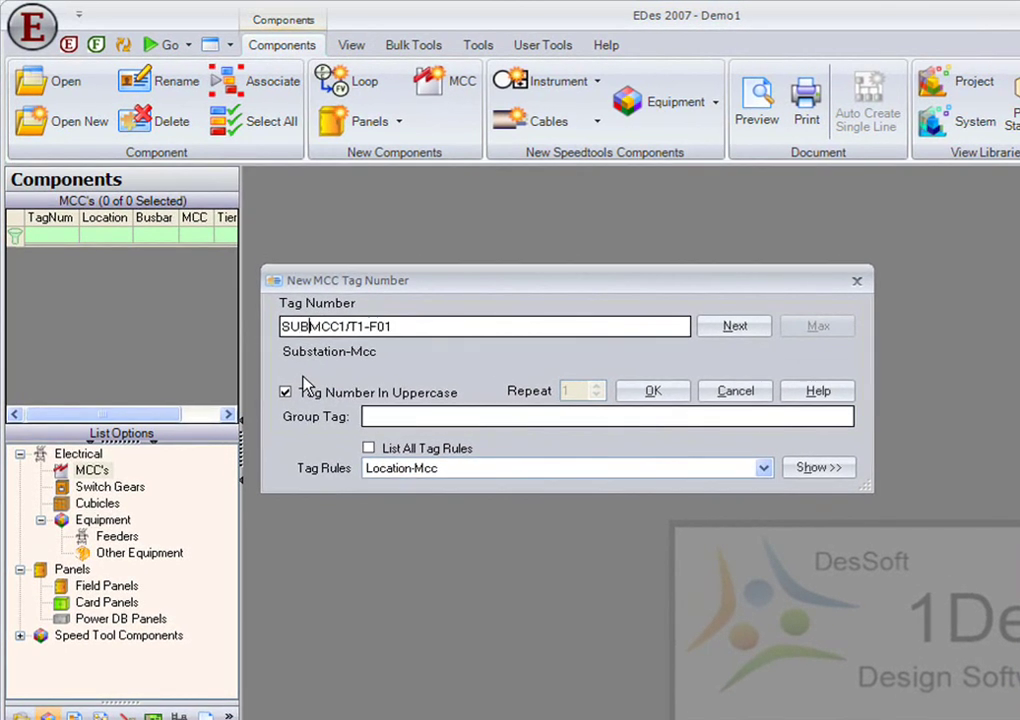
{"action": "type", "text": "-"}
{"action": "left_click", "coordinate": [355, 325]}
{"action": "key", "text": "Delete"}
{"action": "key", "text": "Delete"}
{"action": "key", "text": "Delete"}
{"action": "key", "text": "Delete"}
{"action": "key", "text": "Delete"}
{"action": "key", "text": "Delete"}
{"action": "key", "text": "Delete"}
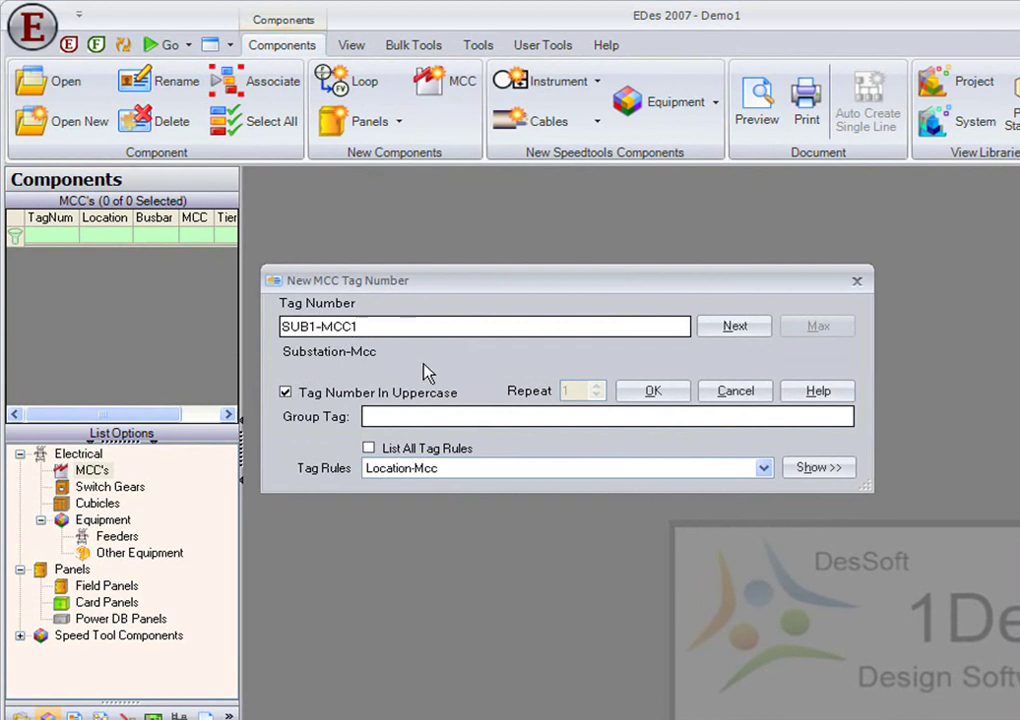
{"action": "left_click", "coordinate": [653, 391]}
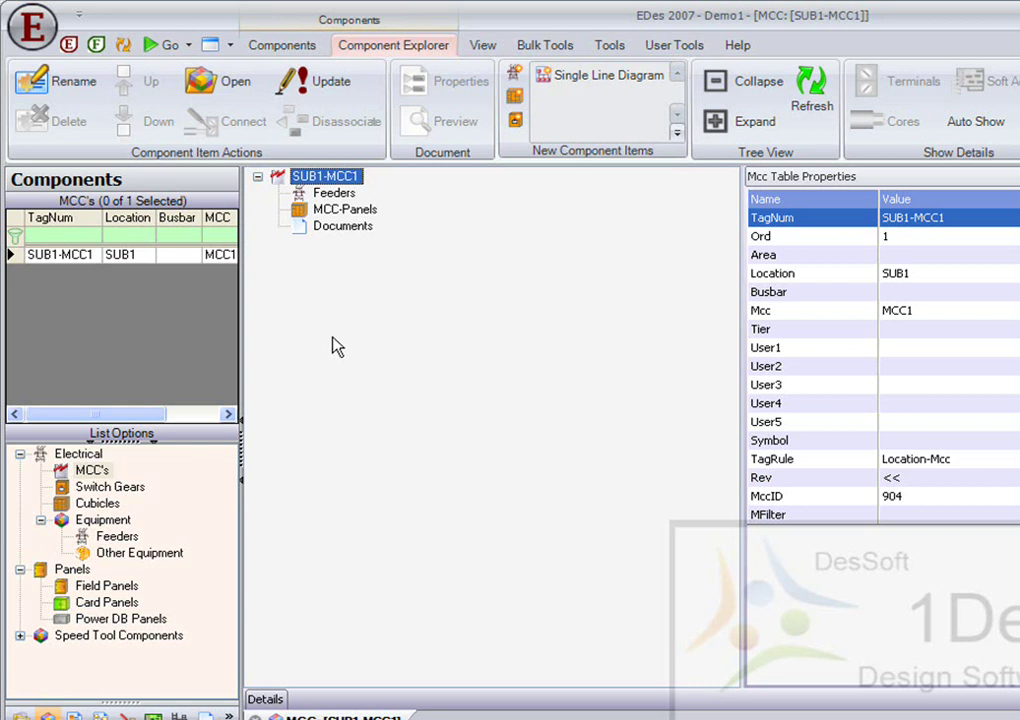
- Associate the MCC1/T1 cubicles F01 to F04 and R01 to R04 with SUB1-MCC1
{"action": "left_click", "coordinate": [60, 503]}
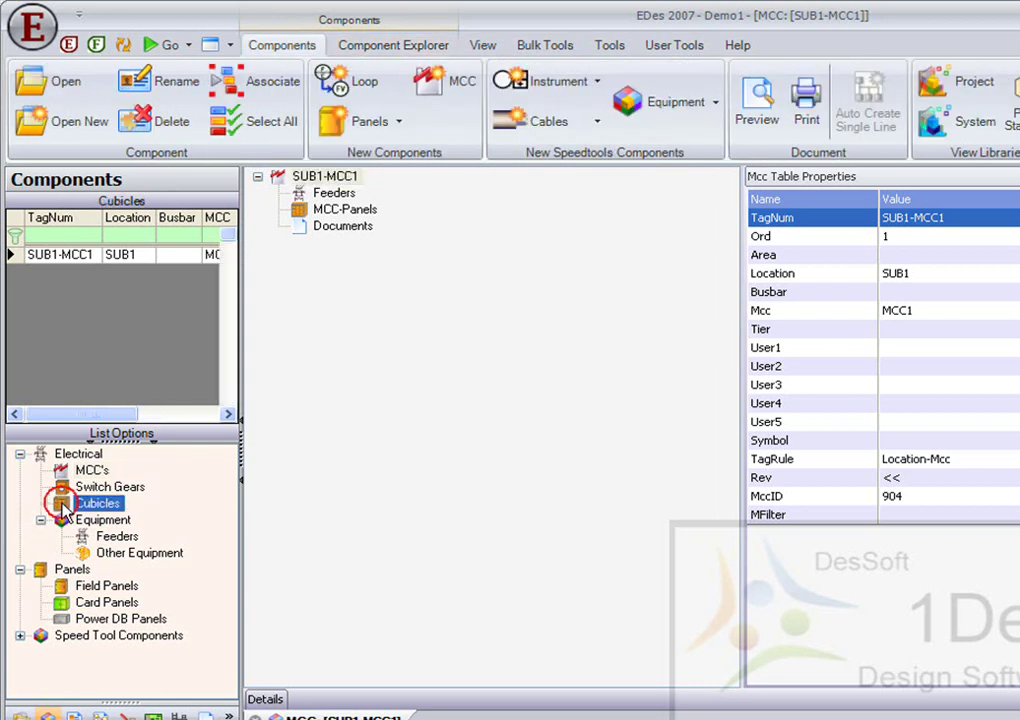
{"action": "left_click_drag", "start_coordinate": [60, 256], "coordinate": [58, 375]}
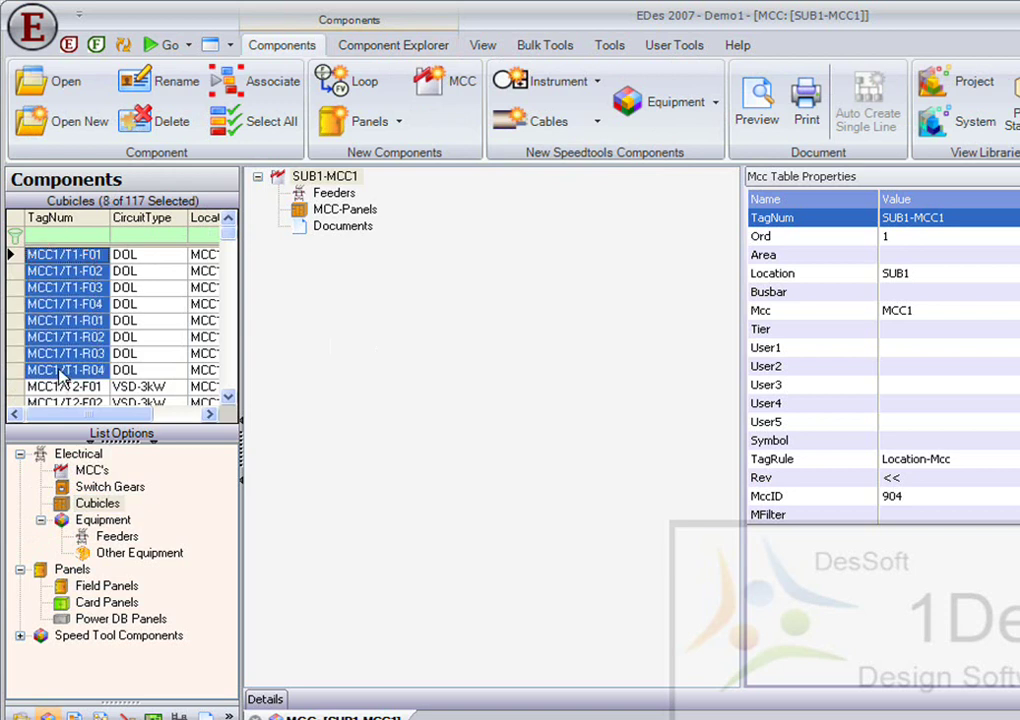
{"action": "left_click", "coordinate": [245, 85]}
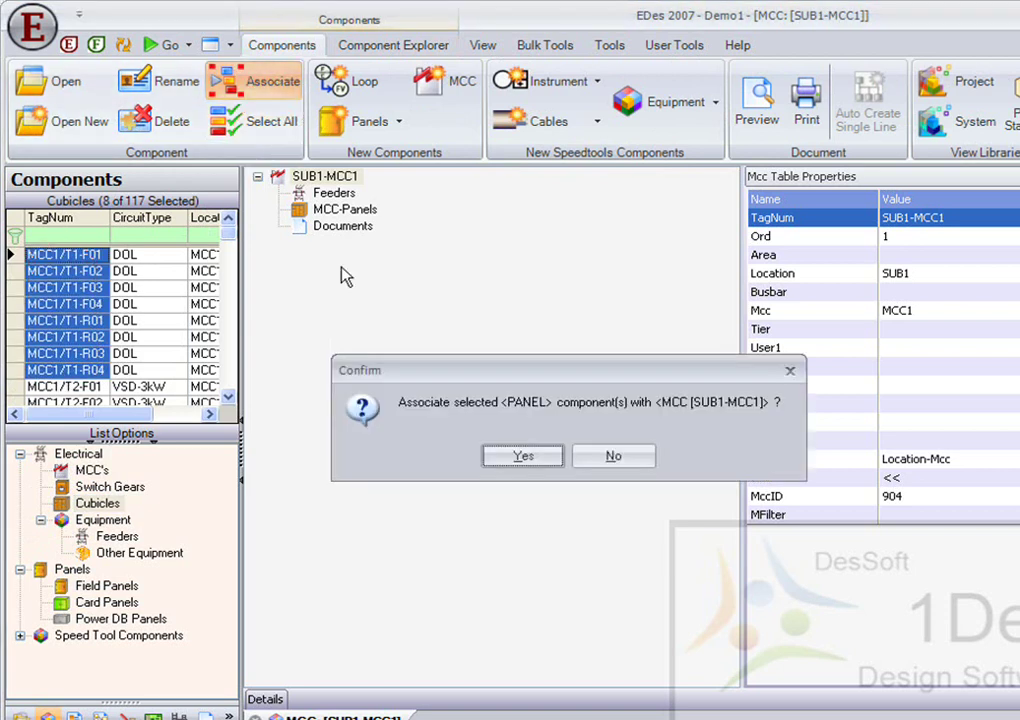
{"action": "left_click", "coordinate": [497, 455]}
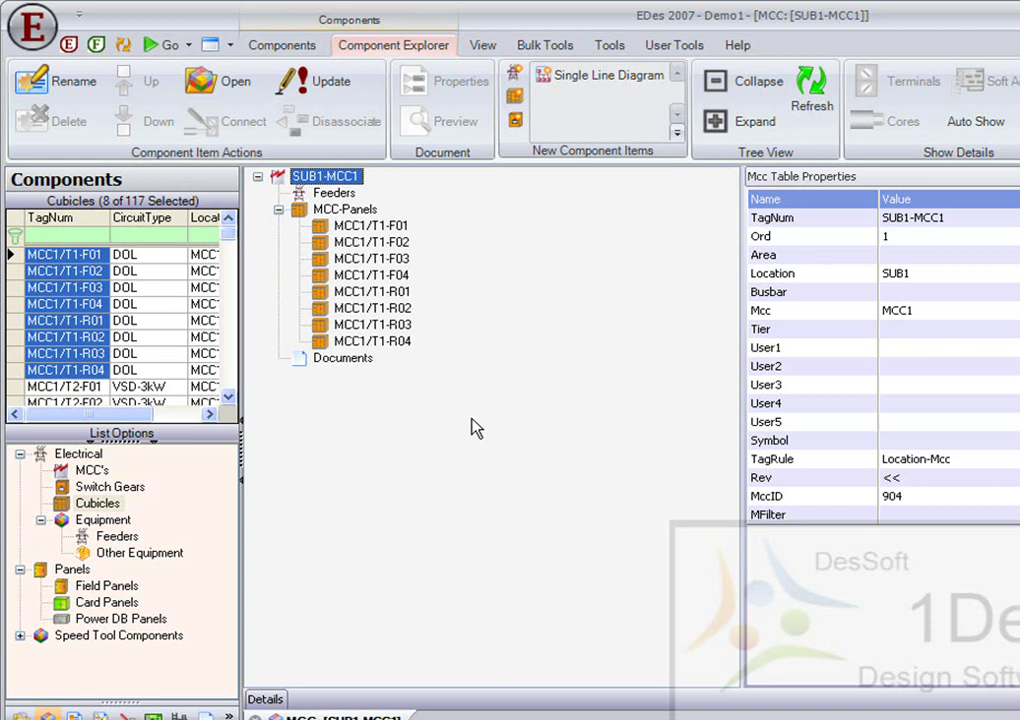
- Generate single line diagrams for SUB1-MCC1 with 5 cubicles per sheet, using Template.dgm and the SLD.dgm configuration
{"action": "left_click", "coordinate": [568, 80]}
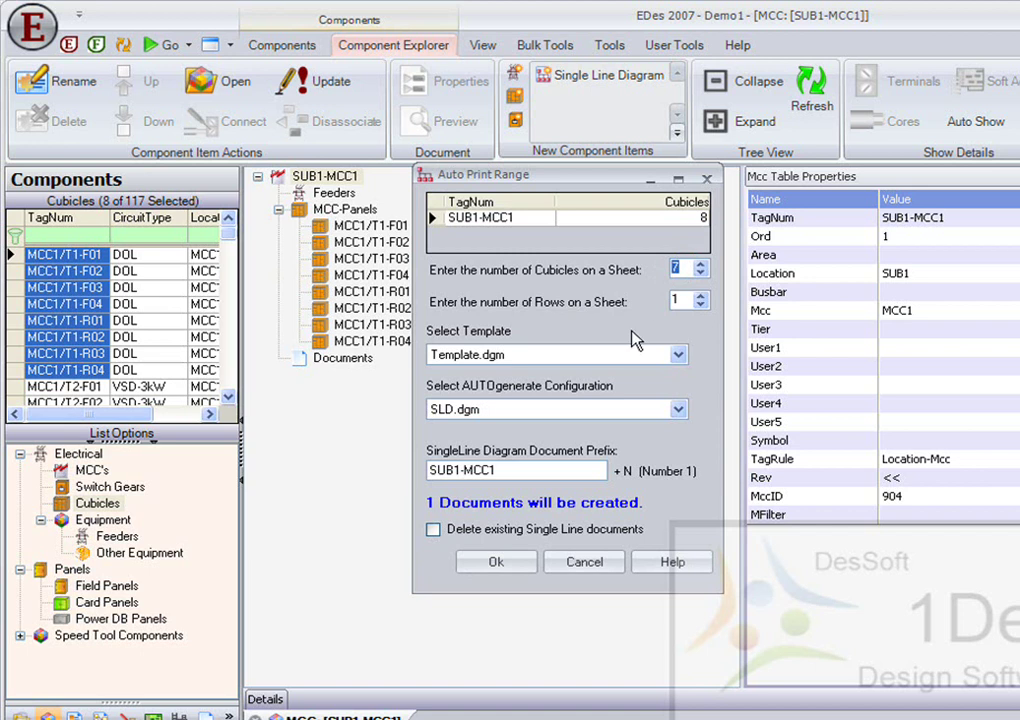
{"action": "key", "text": "Tab"}
{"action": "left_click_drag", "start_coordinate": [524, 470], "coordinate": [423, 468]}
{"action": "left_click", "coordinate": [546, 470]}
{"action": "left_click", "coordinate": [701, 274]}
{"action": "left_click", "coordinate": [701, 275]}
{"action": "left_click", "coordinate": [495, 568]}
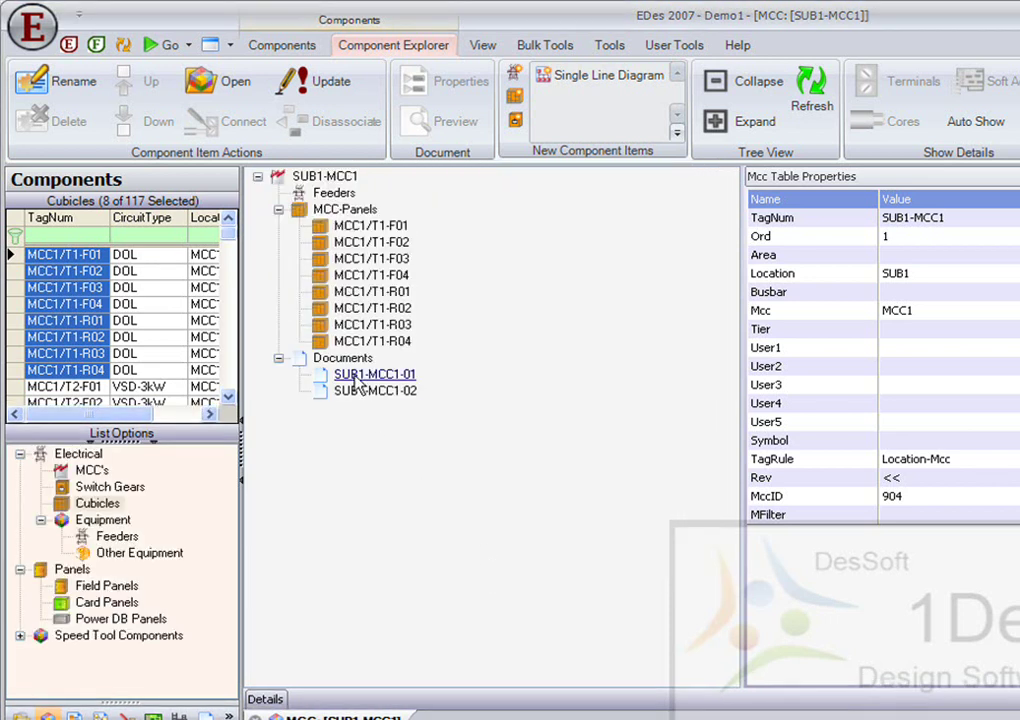
- Preview the single line diagram document SUB1-MCC1-01
{"action": "left_click", "coordinate": [360, 377]}
{"action": "left_click", "coordinate": [360, 391]}
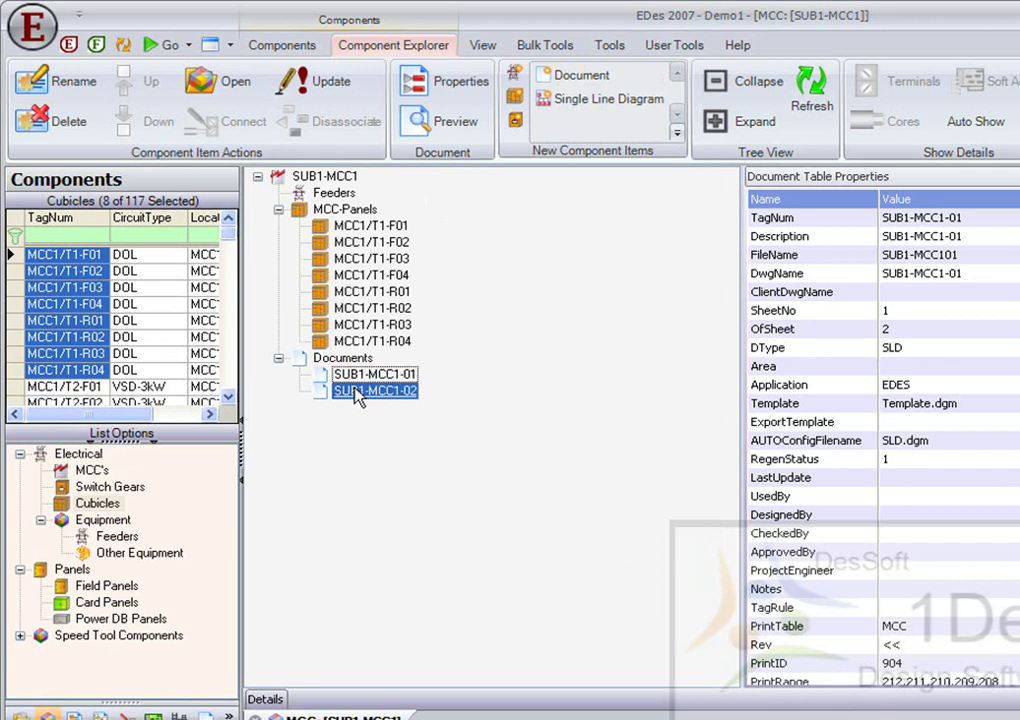
{"action": "left_click", "coordinate": [360, 376]}
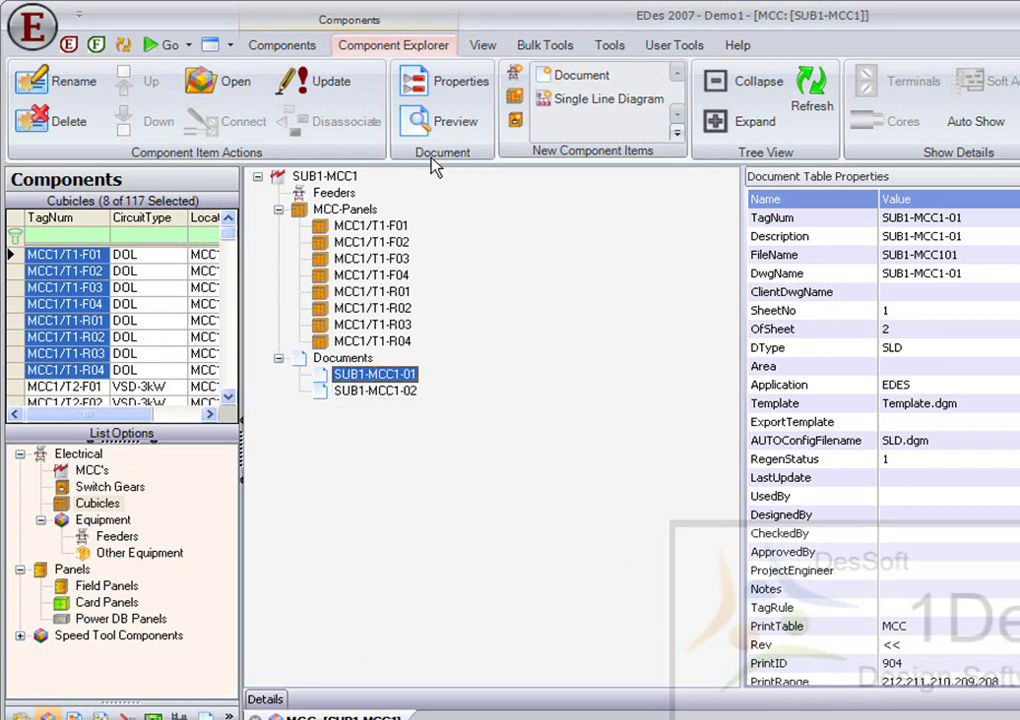
{"action": "left_click", "coordinate": [426, 122]}
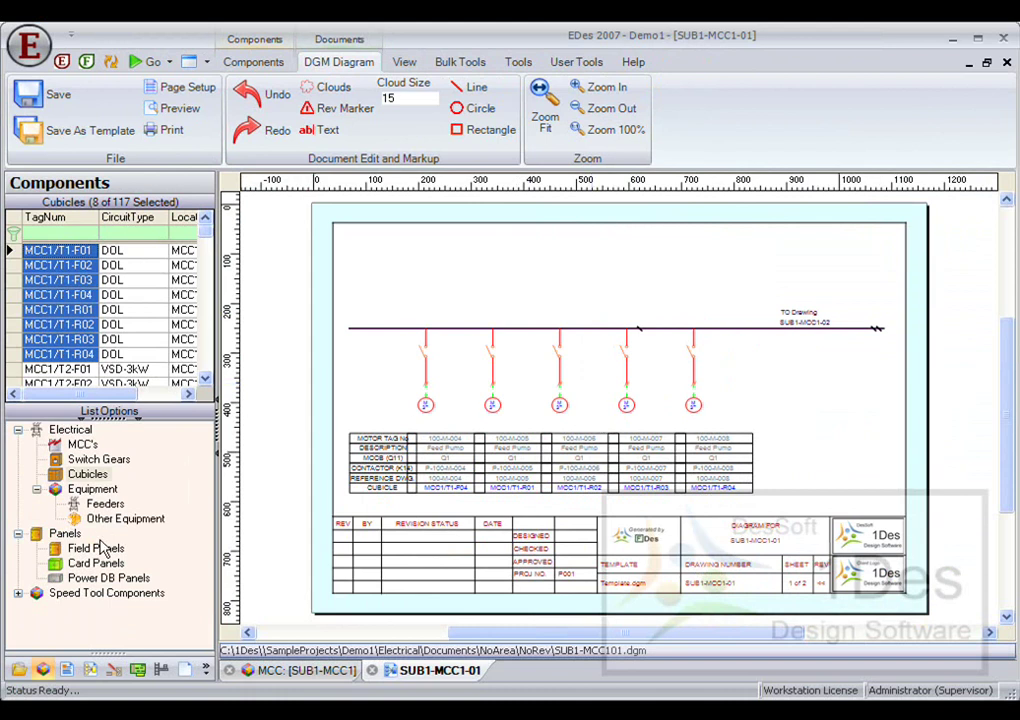
- Start a new feeder and give it the tag number FEED-1
{"action": "left_click", "coordinate": [54, 474]}
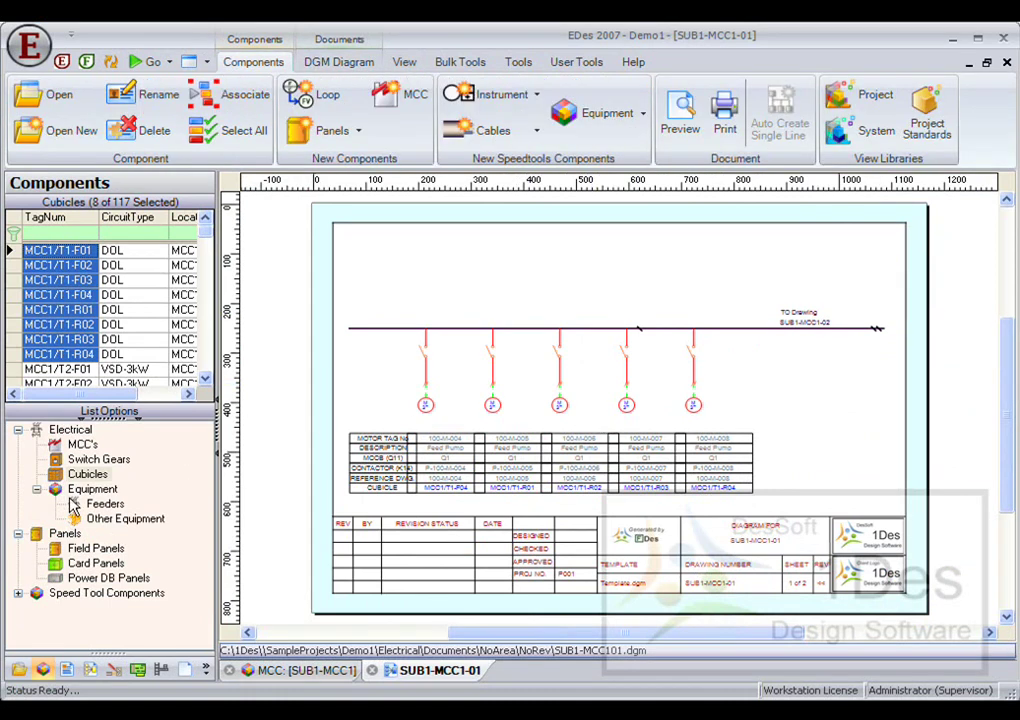
{"action": "left_click", "coordinate": [104, 504]}
{"action": "left_click", "coordinate": [604, 112]}
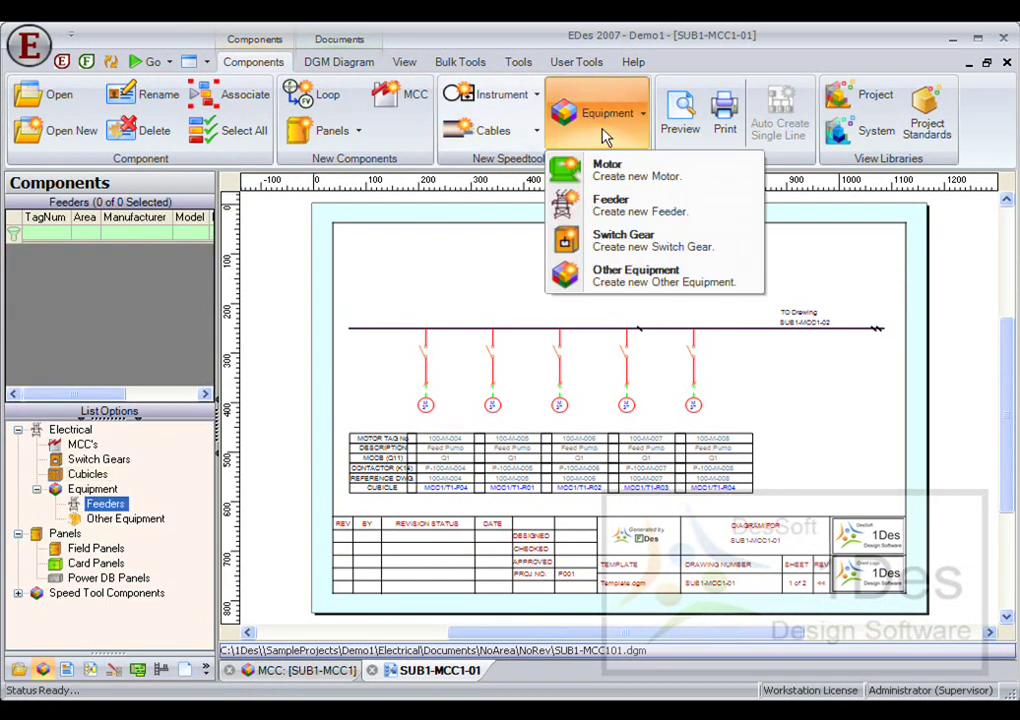
{"action": "left_click", "coordinate": [599, 201]}
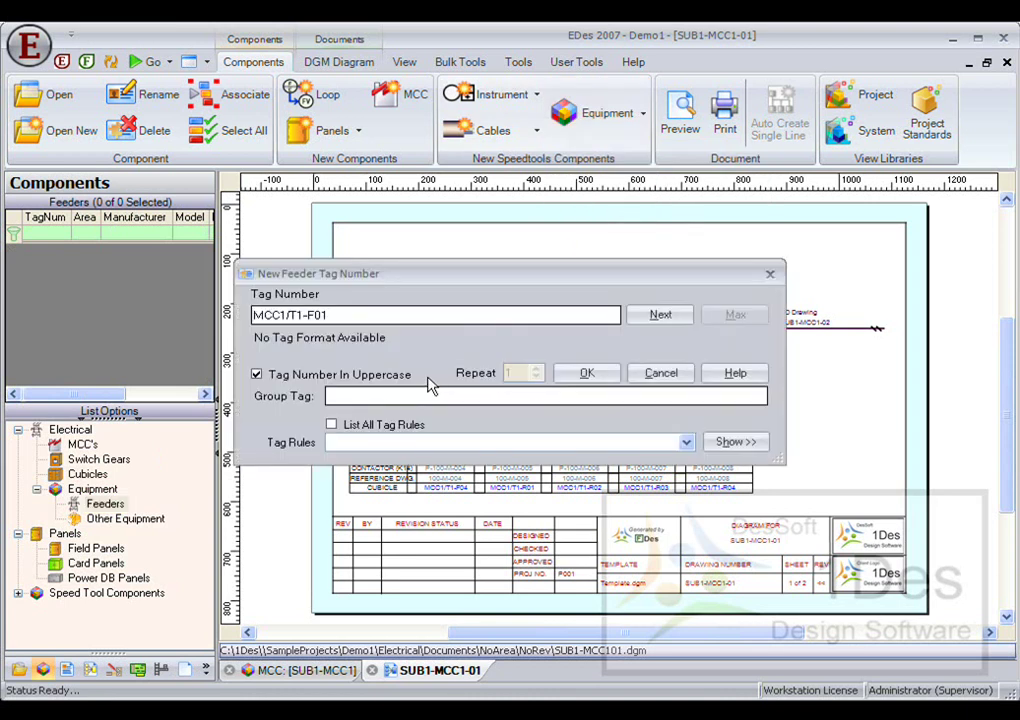
{"action": "left_click_drag", "start_coordinate": [330, 315], "coordinate": [213, 313]}
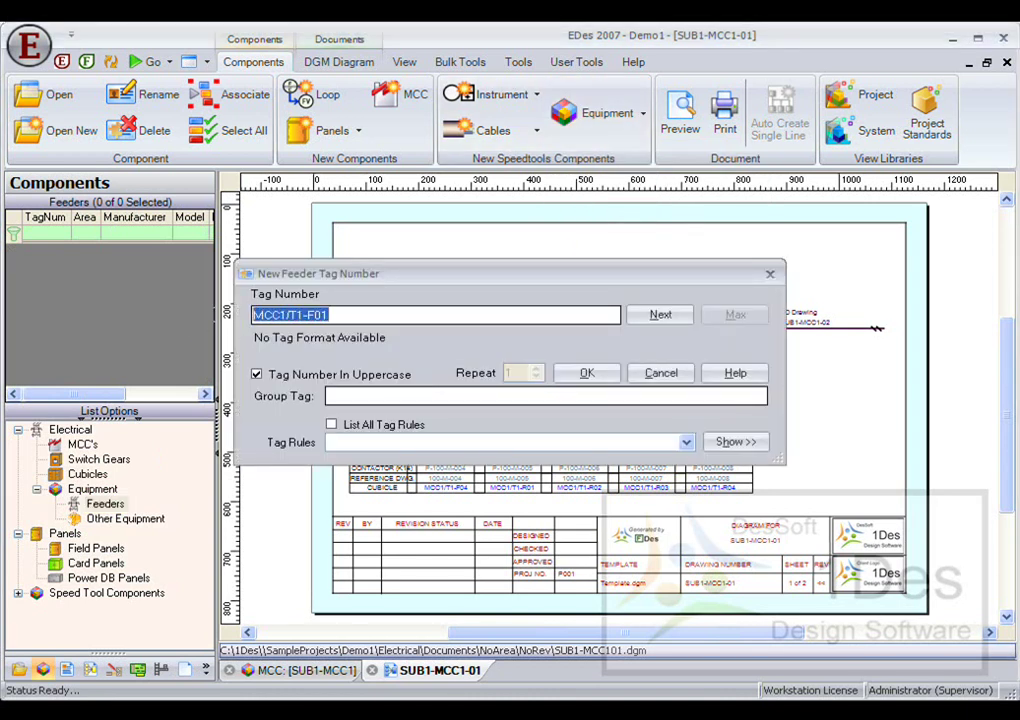
{"action": "type", "text": "FE"}
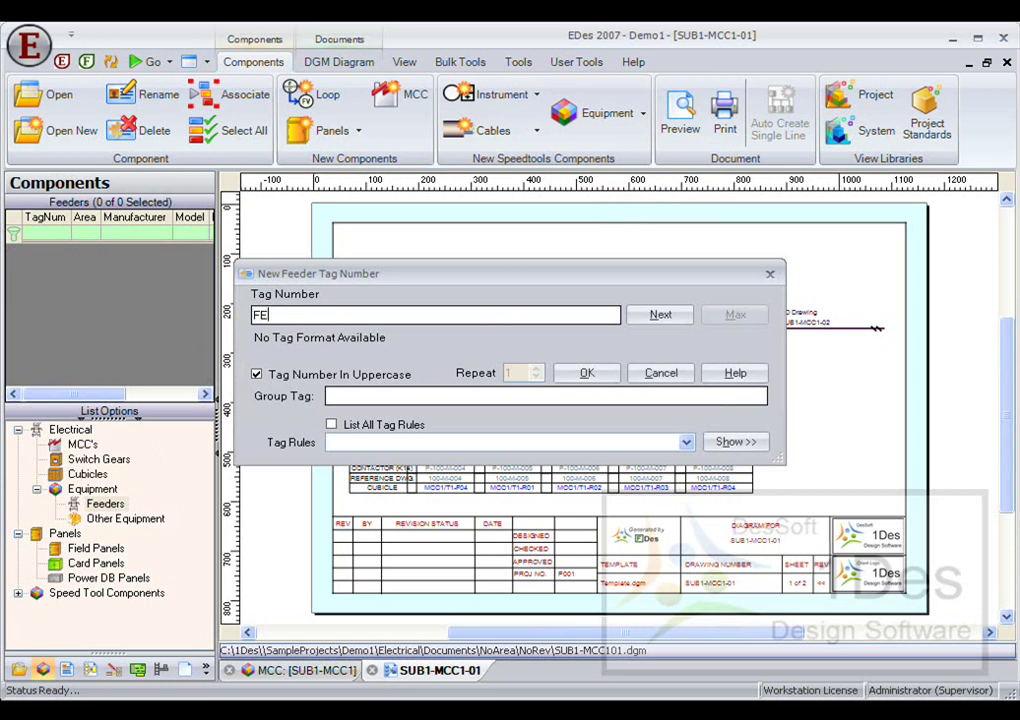
{"action": "type", "text": "ED-1"}
- Apply the Func-Num tag rule to the new feeder and create it
{"action": "left_click", "coordinate": [396, 443]}
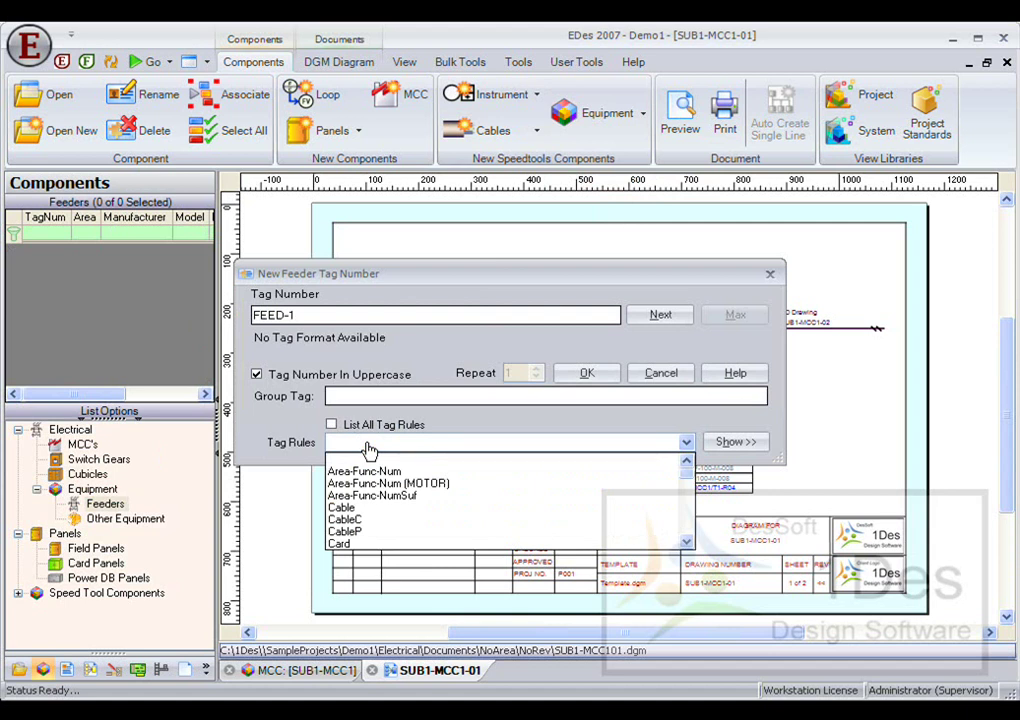
{"action": "key", "text": "f"}
{"action": "left_click", "coordinate": [347, 546]}
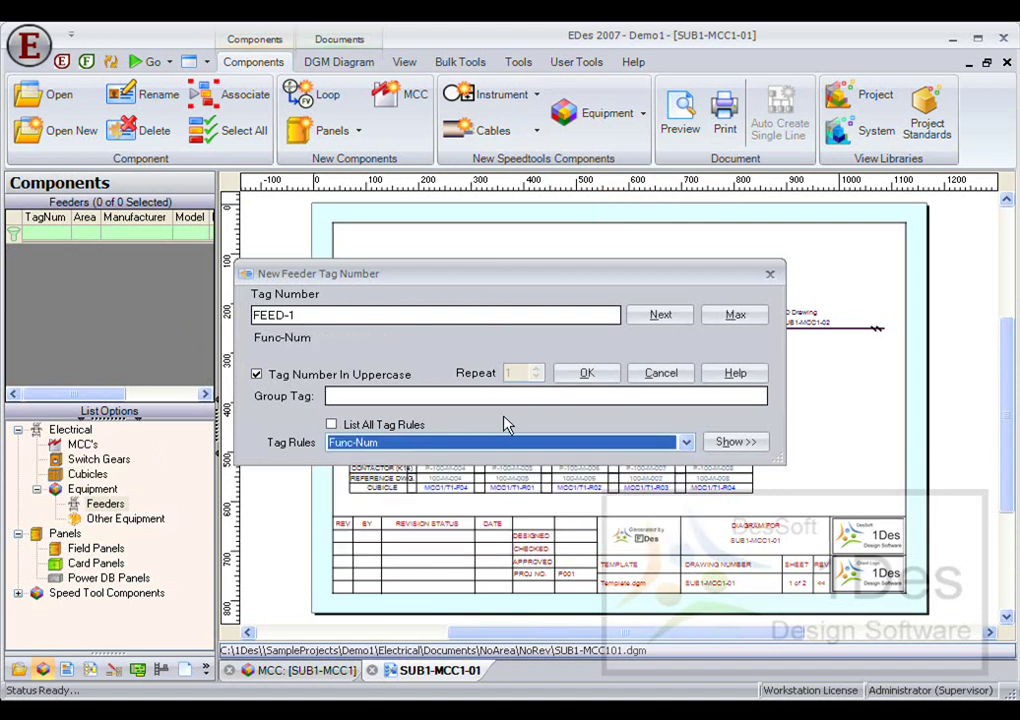
{"action": "left_click", "coordinate": [483, 382]}
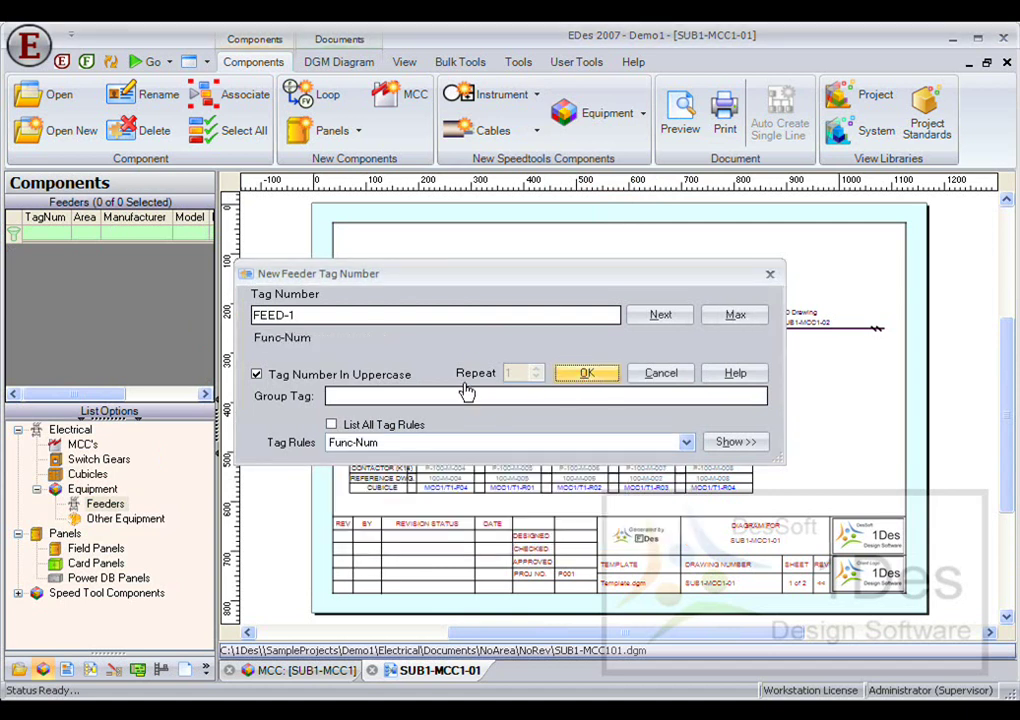
{"action": "key", "text": "Return"}
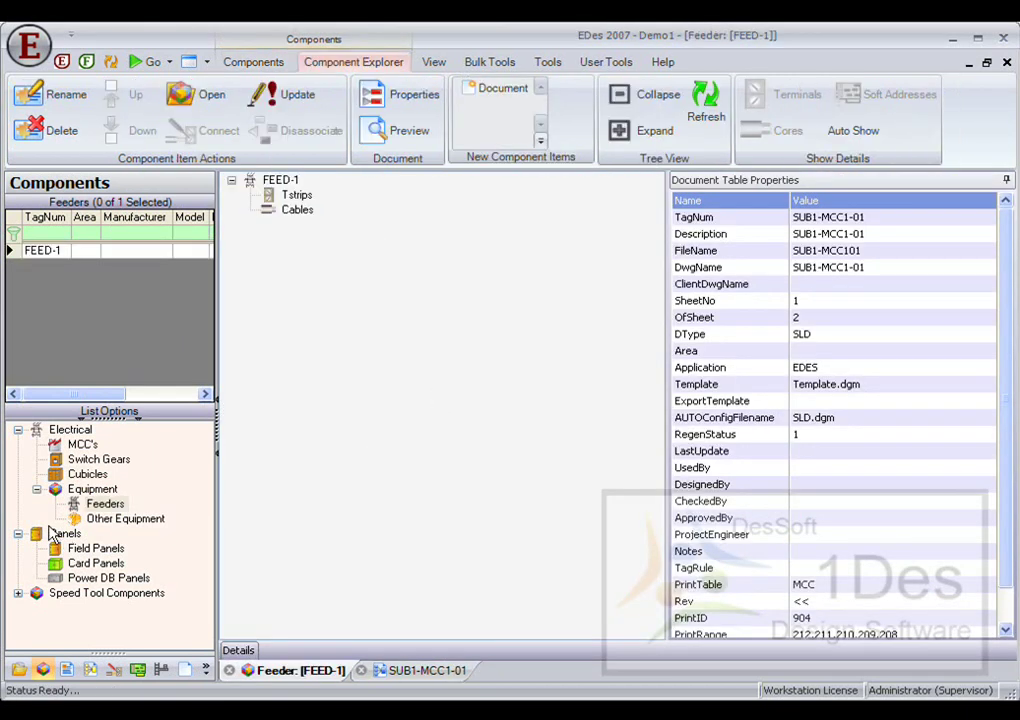
- Open SUB1-MCC1 and associate the feeder FEED-1 with its Feeders group
{"action": "left_click", "coordinate": [80, 444]}
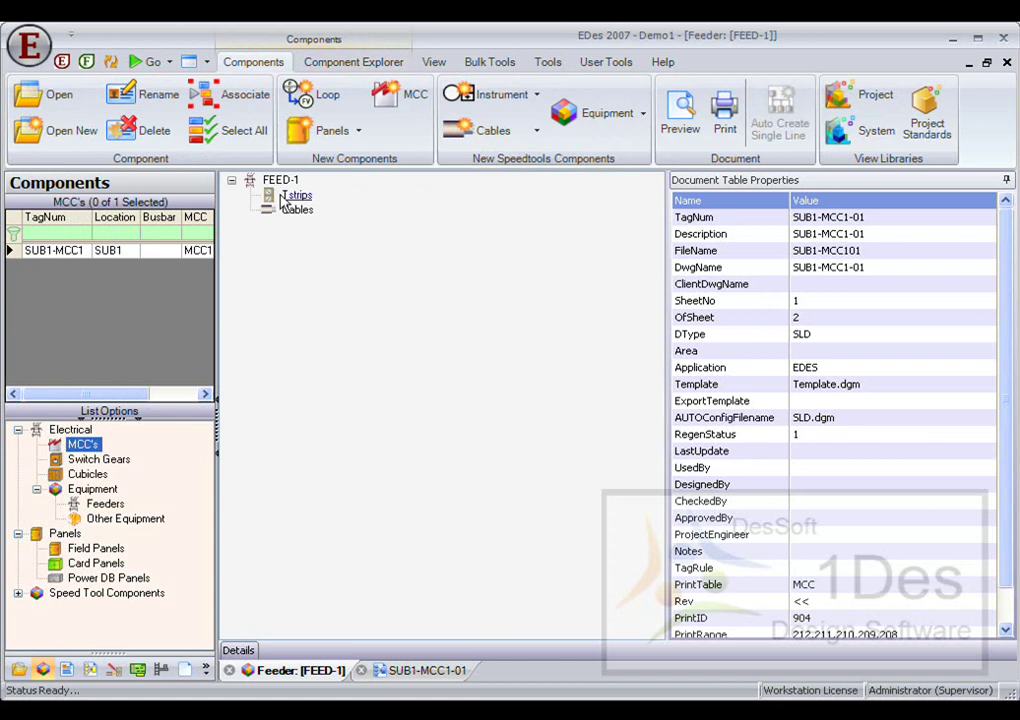
{"action": "double_click", "coordinate": [30, 250]}
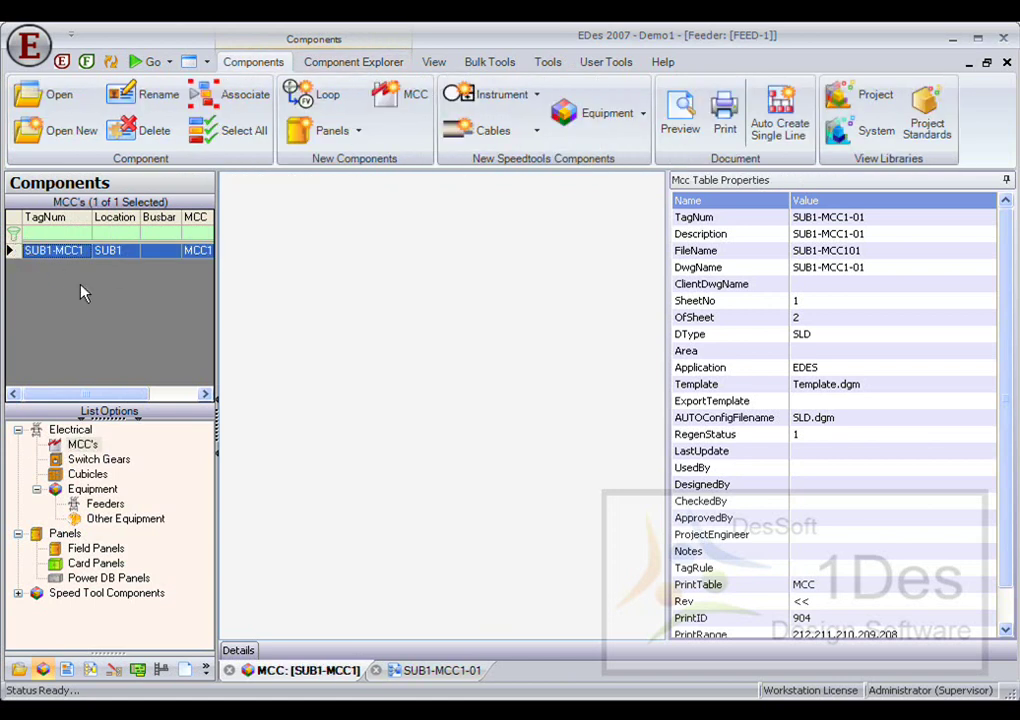
{"action": "left_click", "coordinate": [292, 195]}
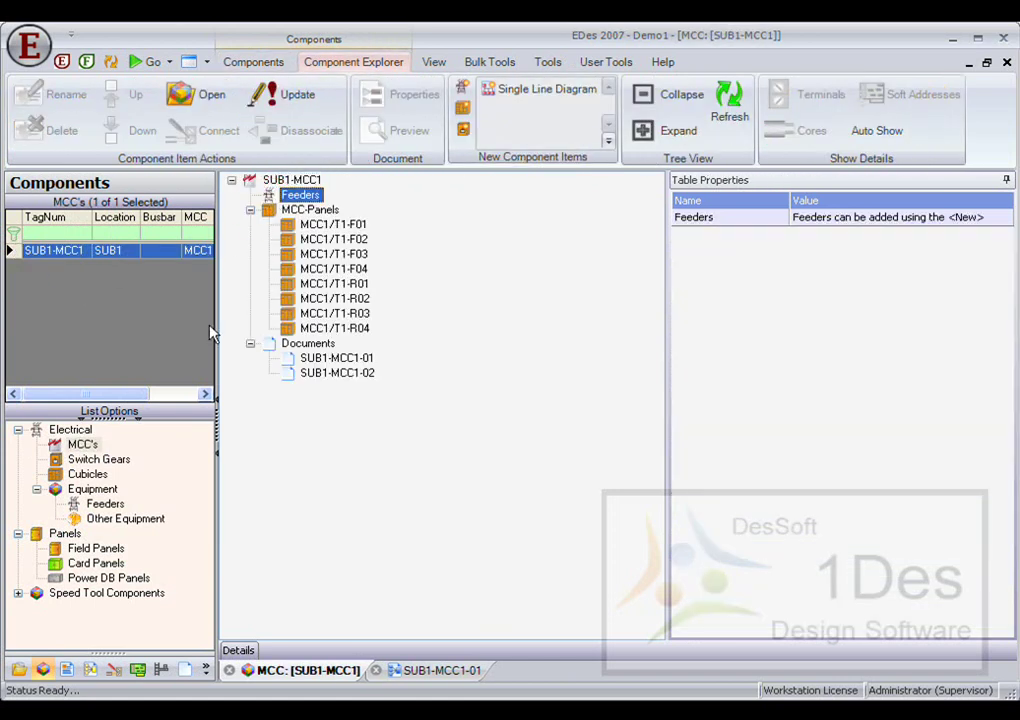
{"action": "left_click", "coordinate": [92, 503]}
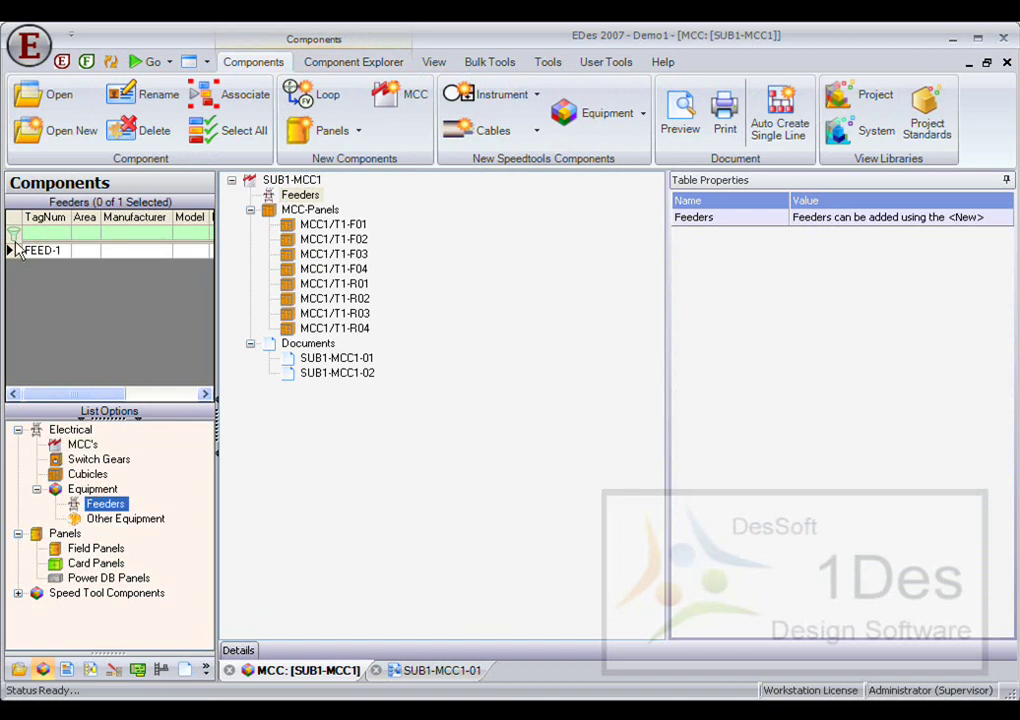
{"action": "left_click", "coordinate": [12, 250]}
{"action": "left_click", "coordinate": [190, 86]}
{"action": "left_click", "coordinate": [466, 430]}
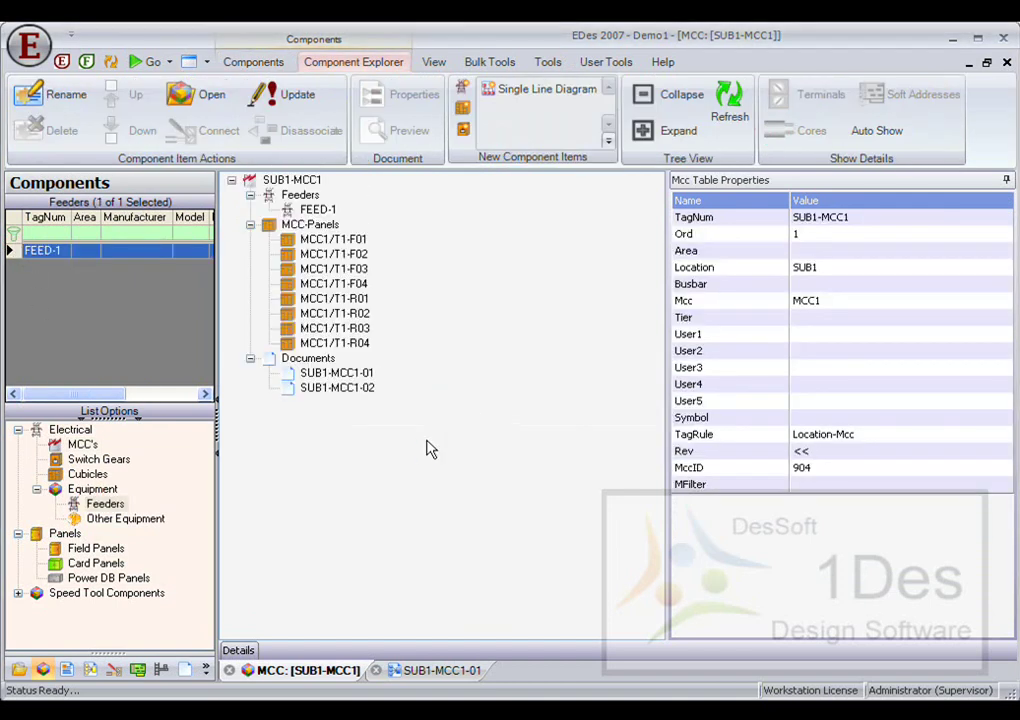
- Open the SLDSymbol property of feeder FEED-1 in SUB1-MCC1 for editing
{"action": "left_click", "coordinate": [310, 210]}
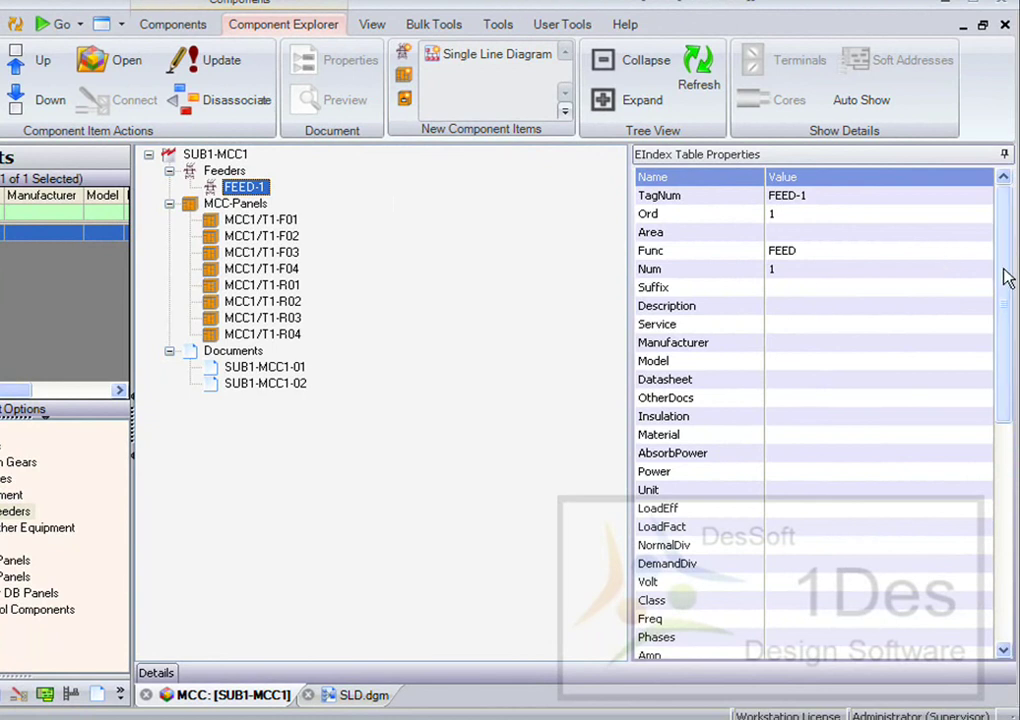
{"action": "left_click_drag", "start_coordinate": [1007, 278], "coordinate": [1004, 551]}
{"action": "left_click", "coordinate": [825, 519]}
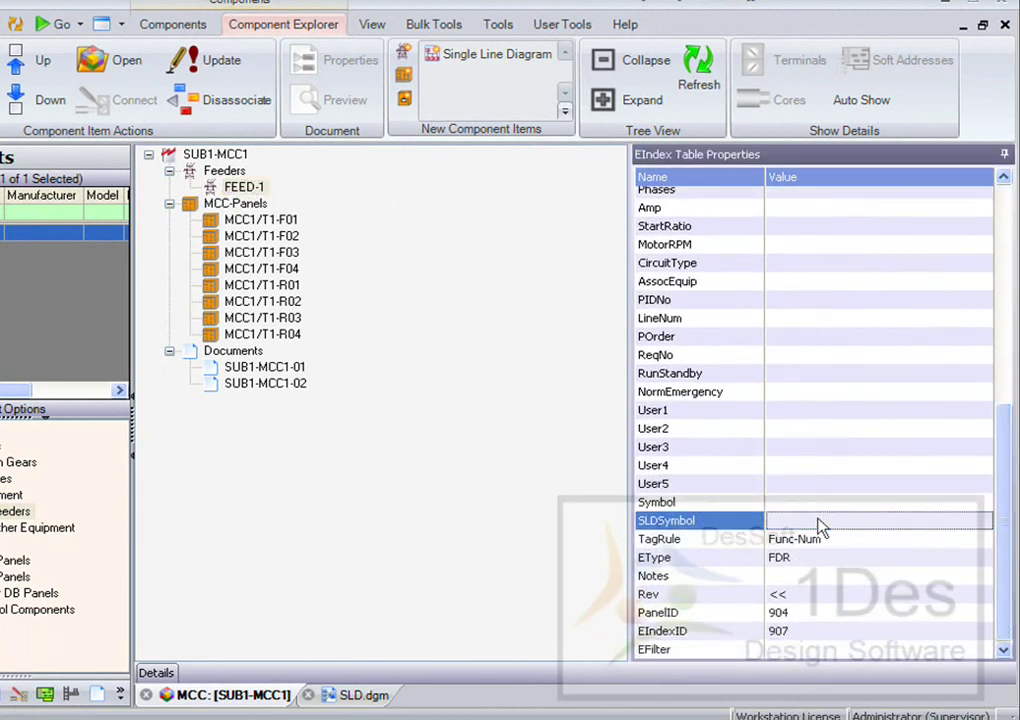
{"action": "left_click", "coordinate": [784, 518]}
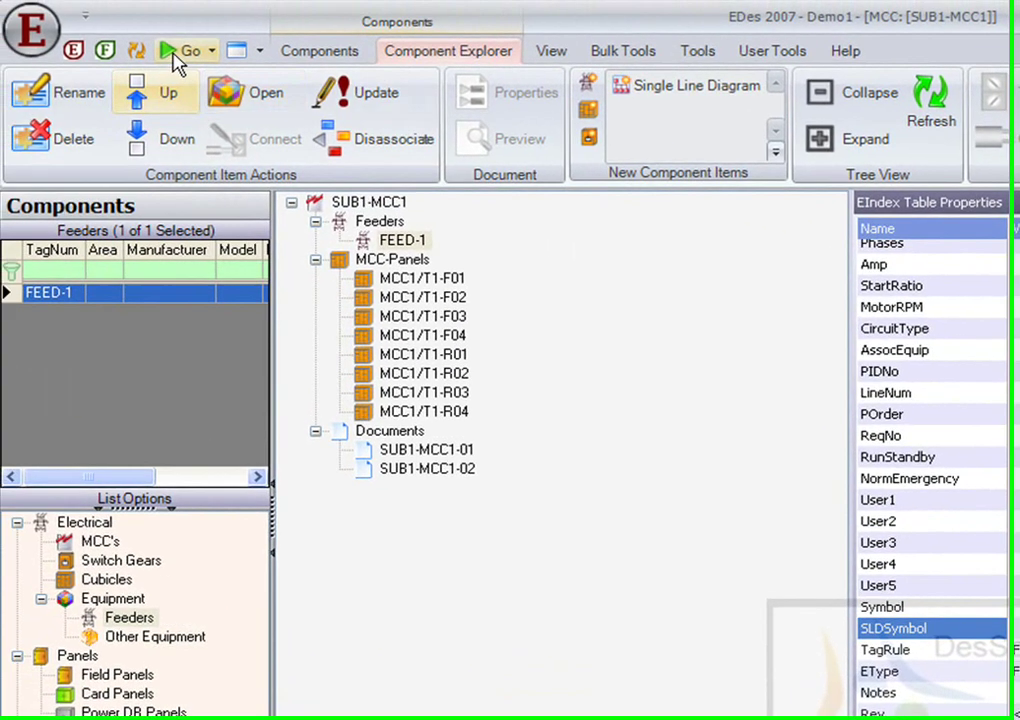
- Open the SLD.dgm auto config file from the templates
{"action": "left_click", "coordinate": [47, 26]}
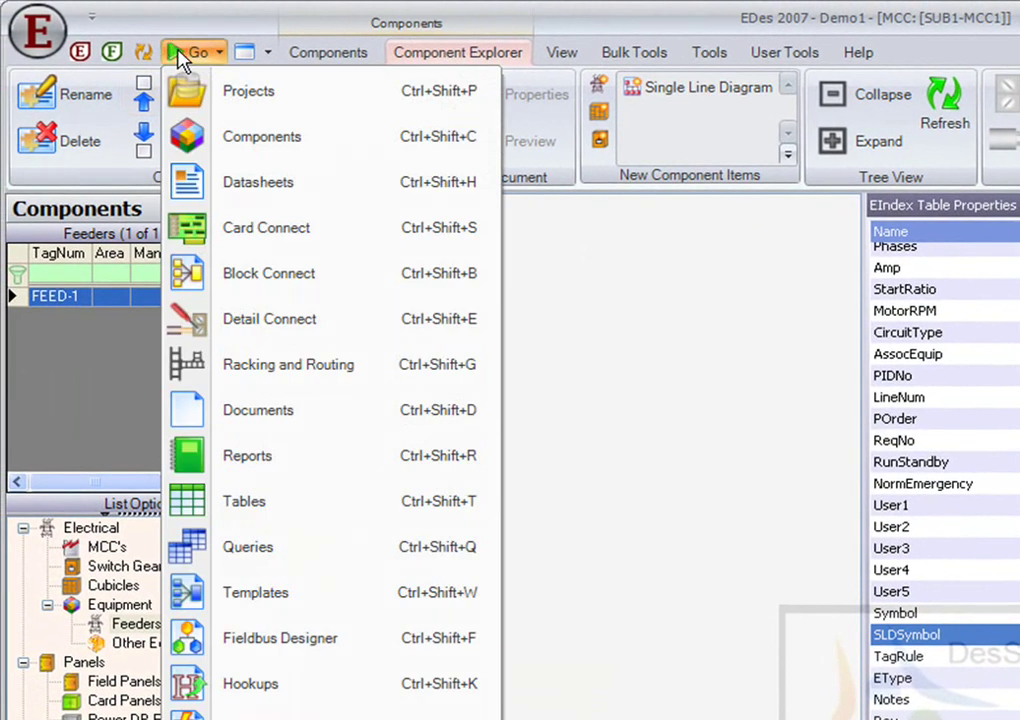
{"action": "left_click", "coordinate": [218, 600]}
{"action": "left_click", "coordinate": [128, 240]}
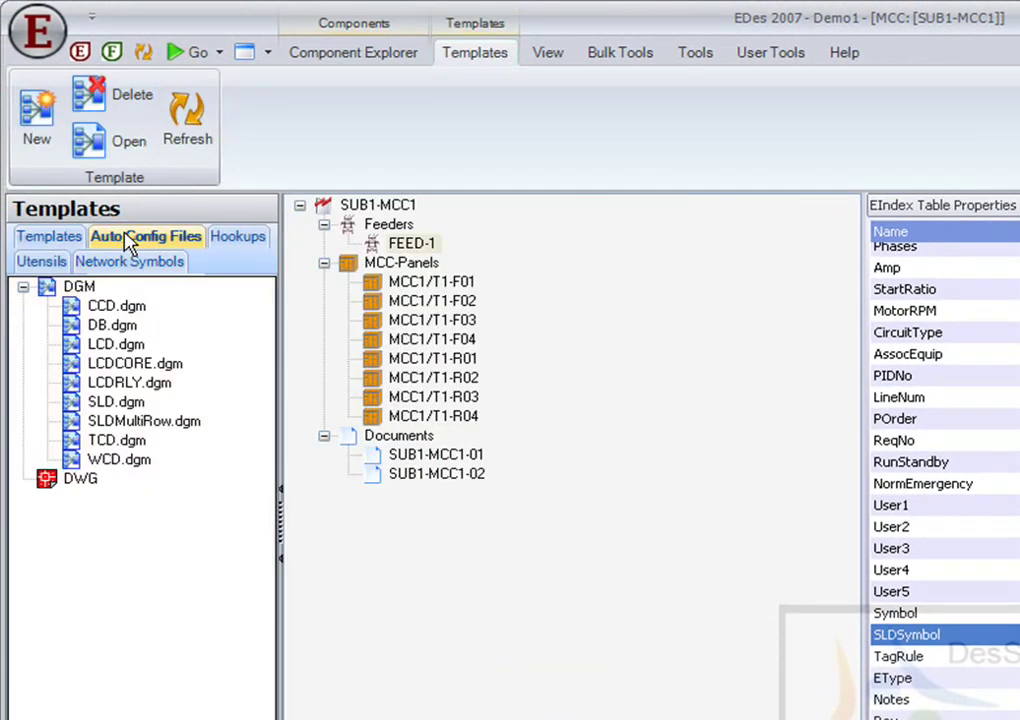
{"action": "left_click", "coordinate": [79, 406]}
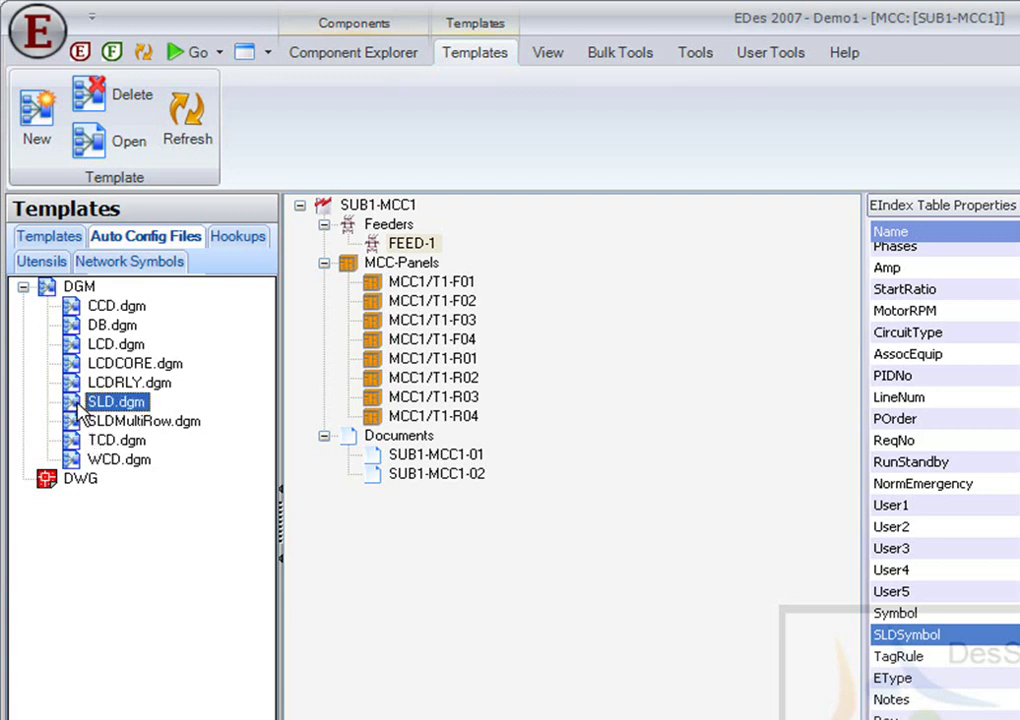
{"action": "left_click", "coordinate": [108, 141]}
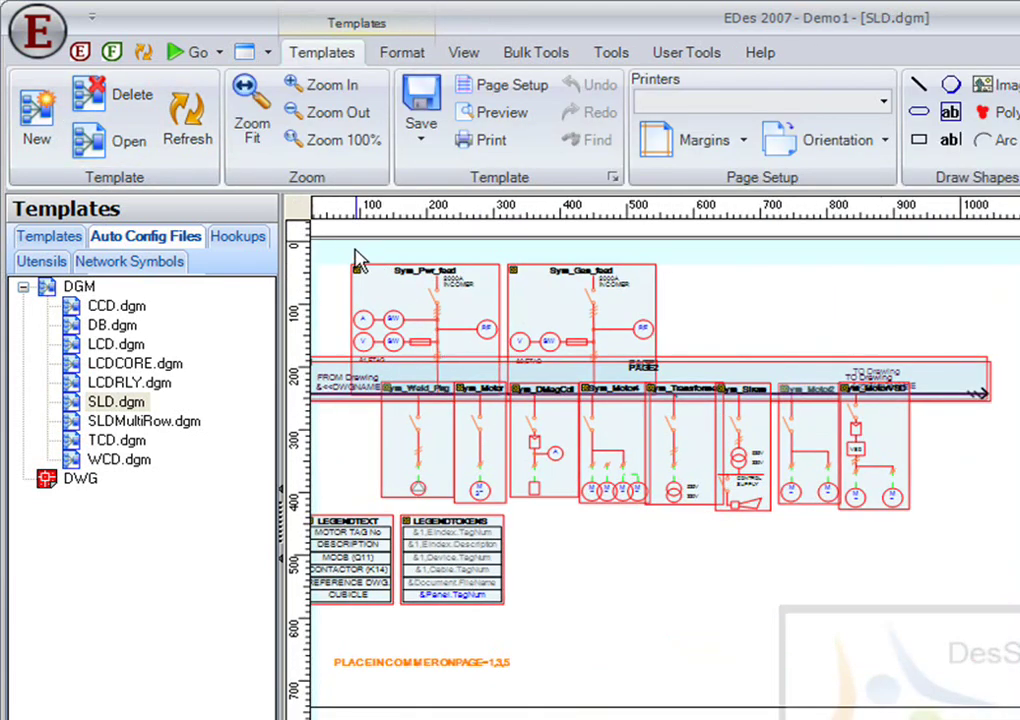
- Copy the symbol name Sym_Pwr_feed from the power feed symbol block in SLD.dgm
{"action": "scroll", "coordinate": [341, 262], "scroll_direction": "up", "scroll_amount": 5}
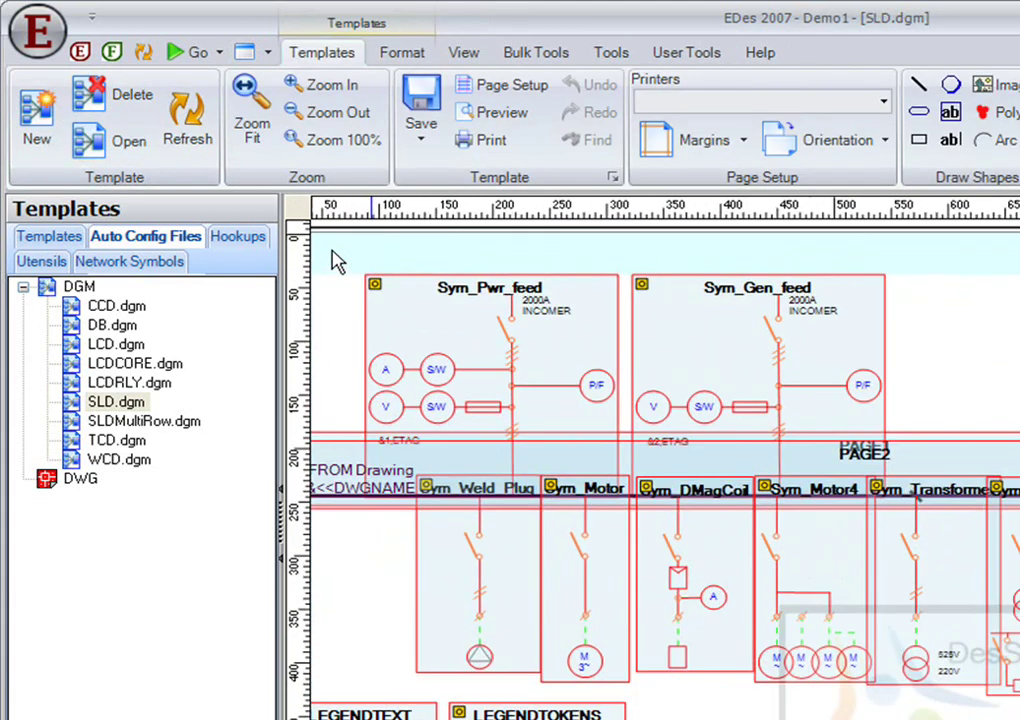
{"action": "scroll", "coordinate": [338, 262], "scroll_direction": "up", "scroll_amount": 1}
{"action": "scroll", "coordinate": [338, 262], "scroll_direction": "up", "scroll_amount": 1}
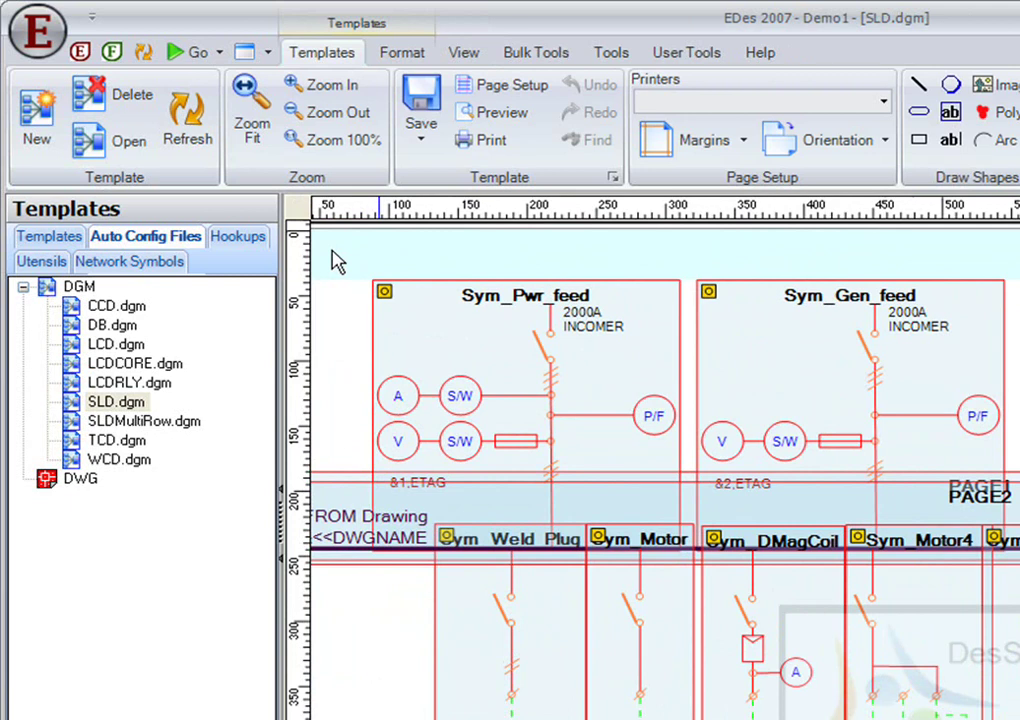
{"action": "double_click", "coordinate": [523, 297]}
{"action": "key", "text": "ctrl+c"}
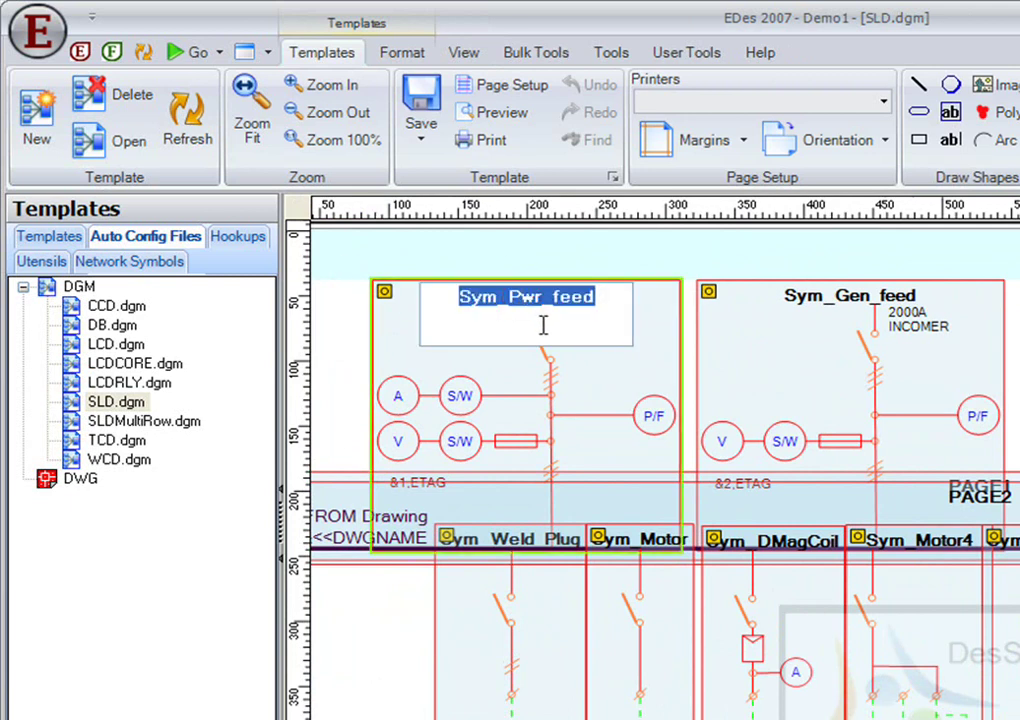
{"action": "left_click", "coordinate": [415, 250]}
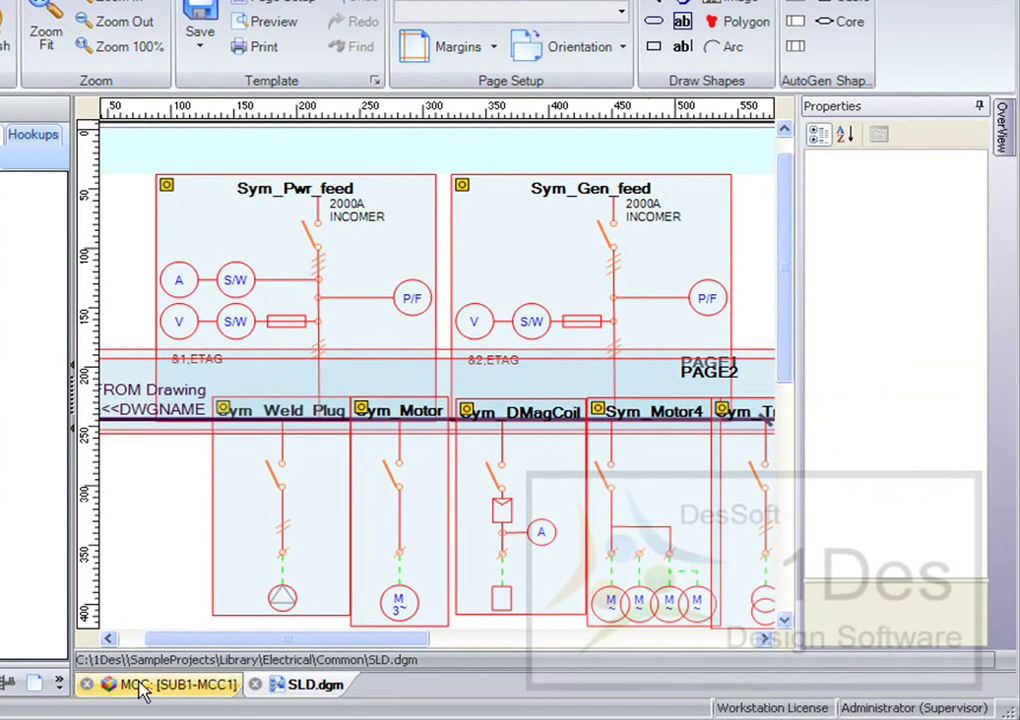
- Set the SLDSymbol property of FEED-1 in SUB1-MCC1 to Sym_Pwr_feed and check the saved entry
{"action": "left_click", "coordinate": [141, 688]}
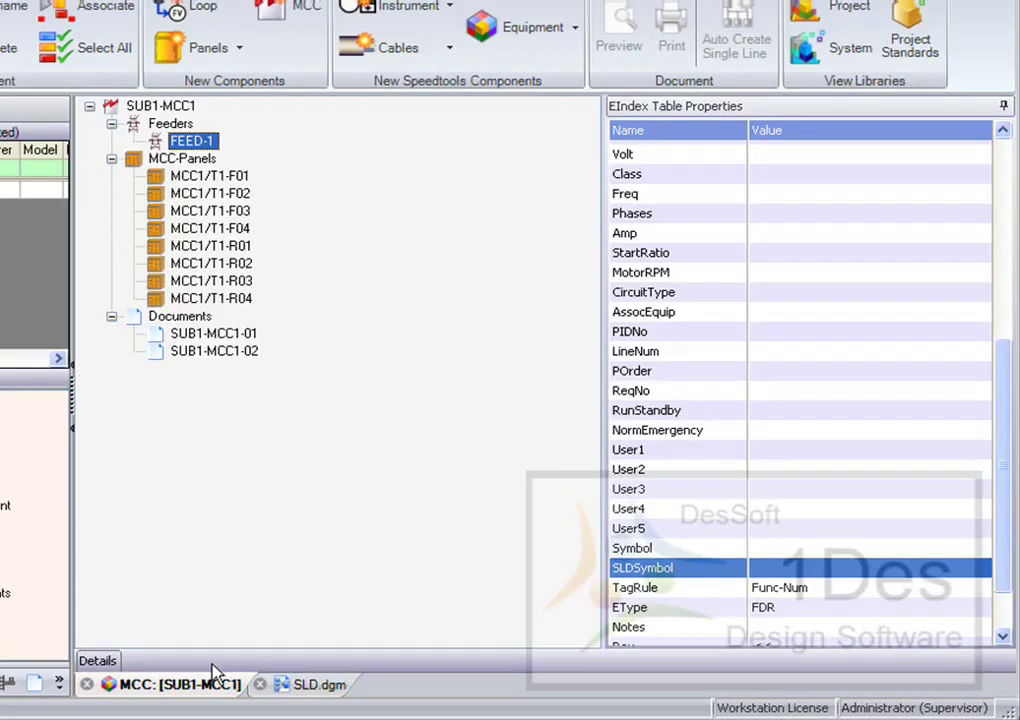
{"action": "left_click", "coordinate": [790, 567]}
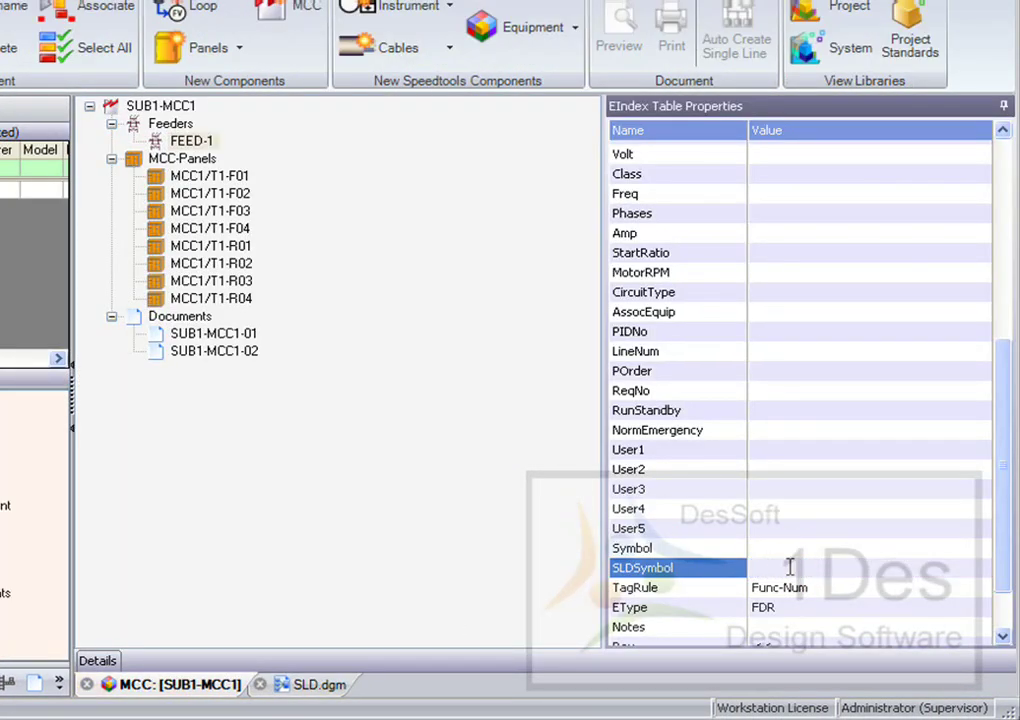
{"action": "key", "text": "ctrl+v"}
{"action": "left_click", "coordinate": [706, 548]}
{"action": "left_click", "coordinate": [706, 567]}
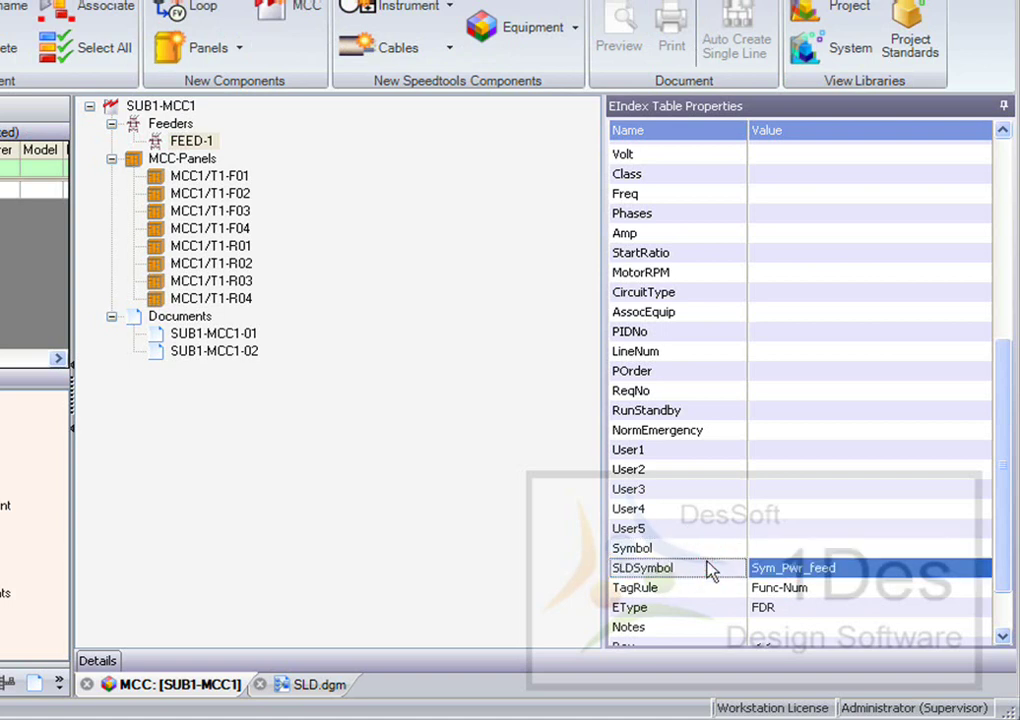
{"action": "left_click", "coordinate": [140, 123]}
{"action": "left_click", "coordinate": [160, 140]}
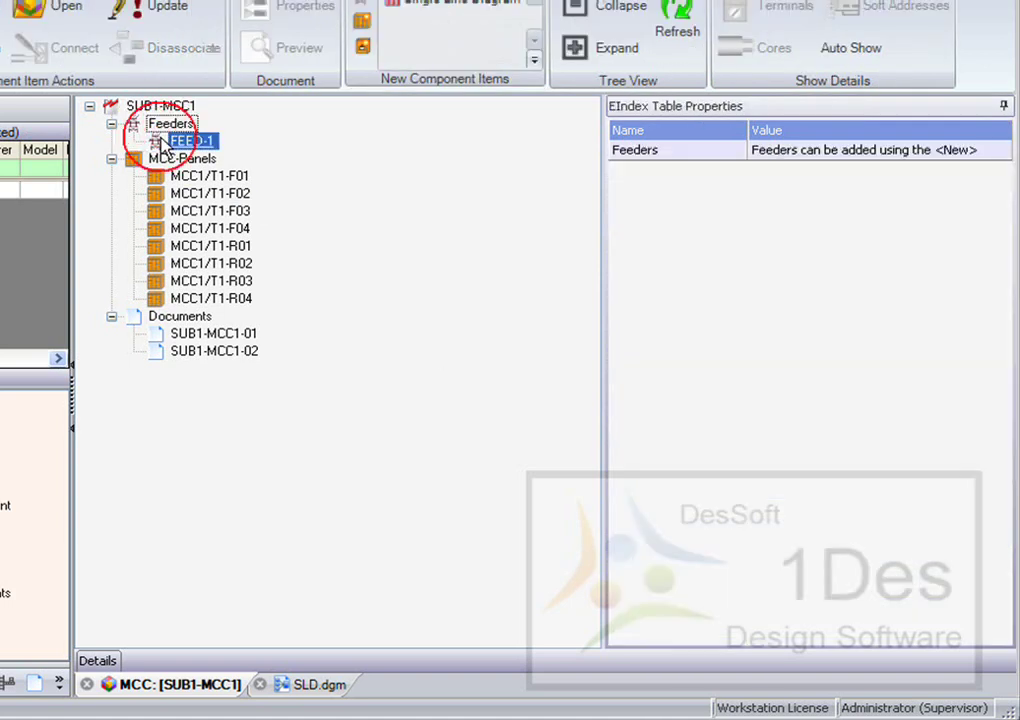
{"action": "left_click_drag", "start_coordinate": [1002, 371], "coordinate": [1008, 625]}
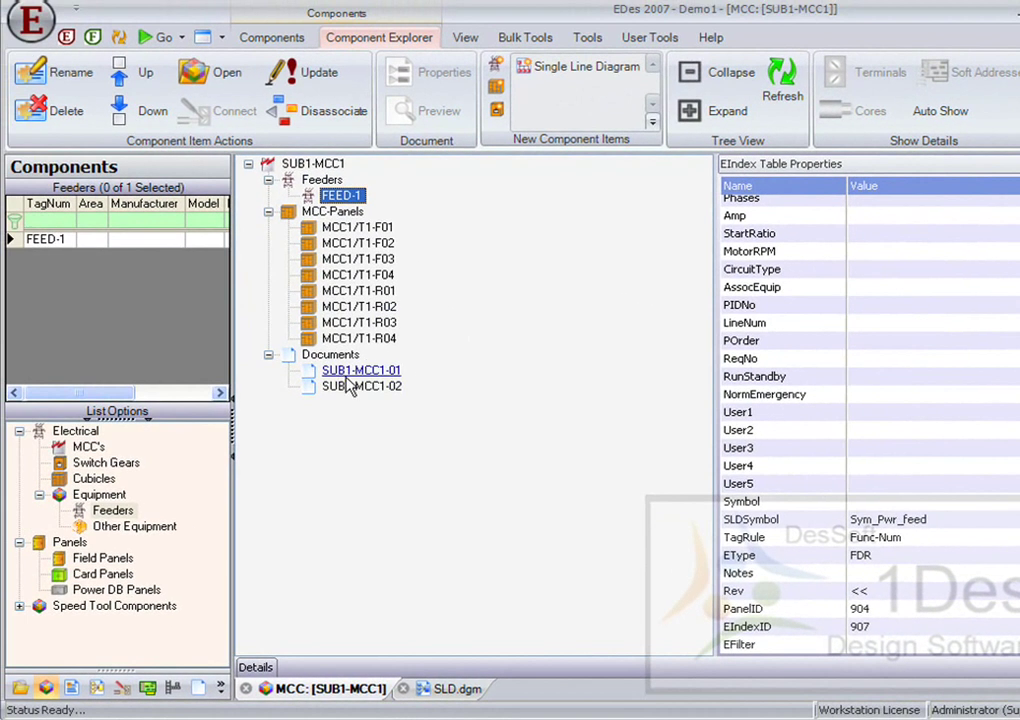
- Update the contents of the documents SUB1-MCC1-01 and SUB1-MCC1-02 and open both for viewing
{"action": "left_click", "coordinate": [345, 370]}
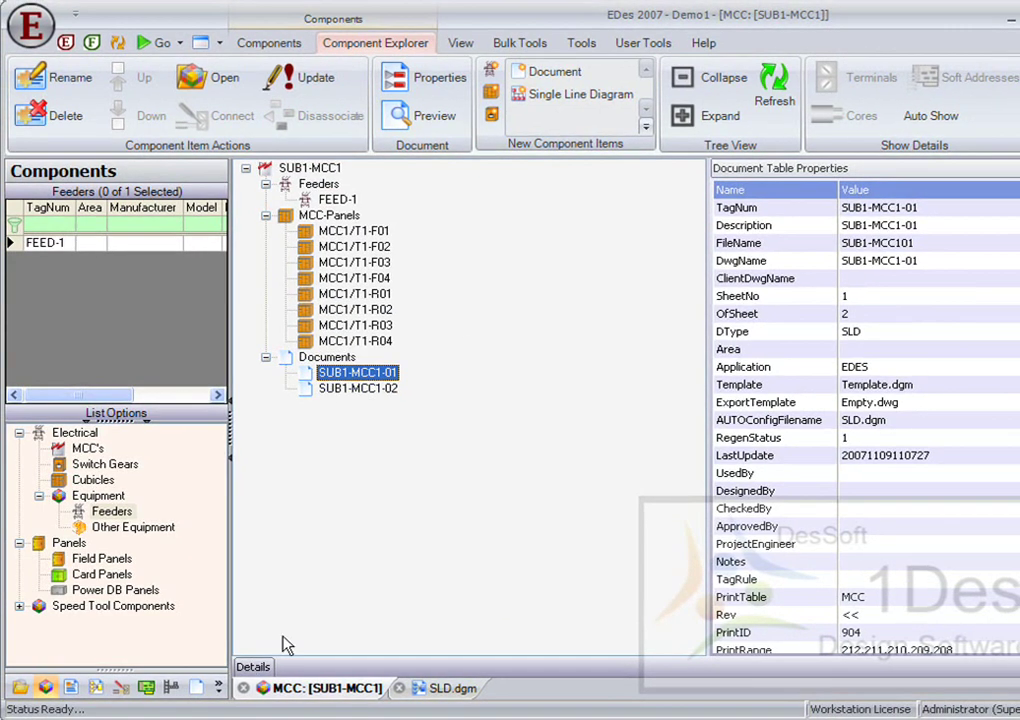
{"action": "left_click", "coordinate": [197, 689]}
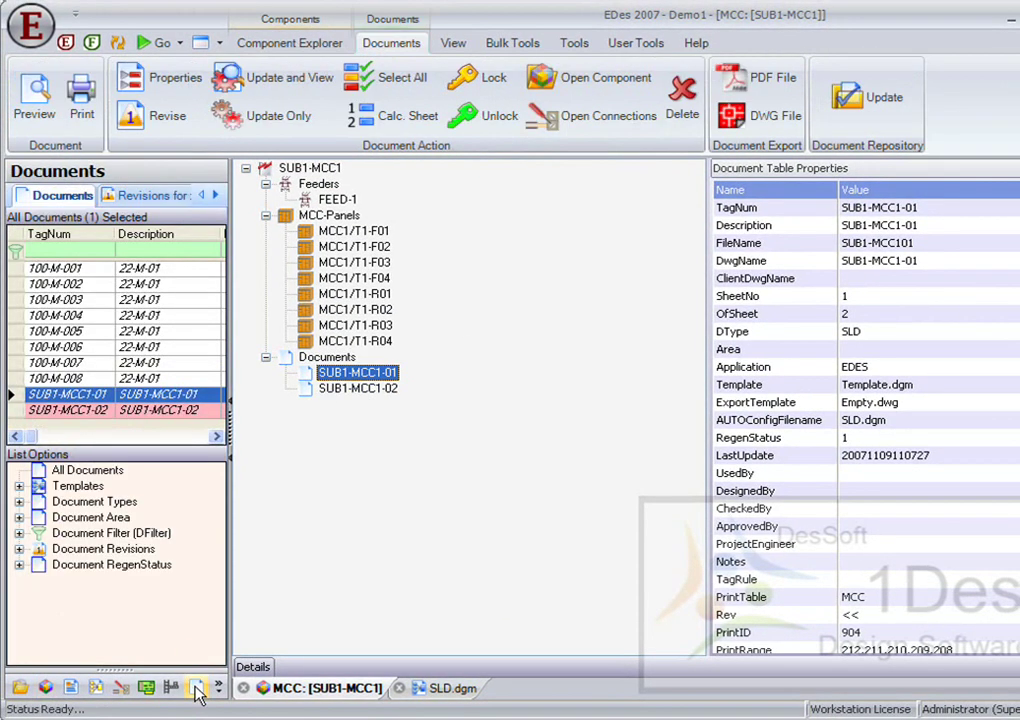
{"action": "left_click", "coordinate": [15, 394]}
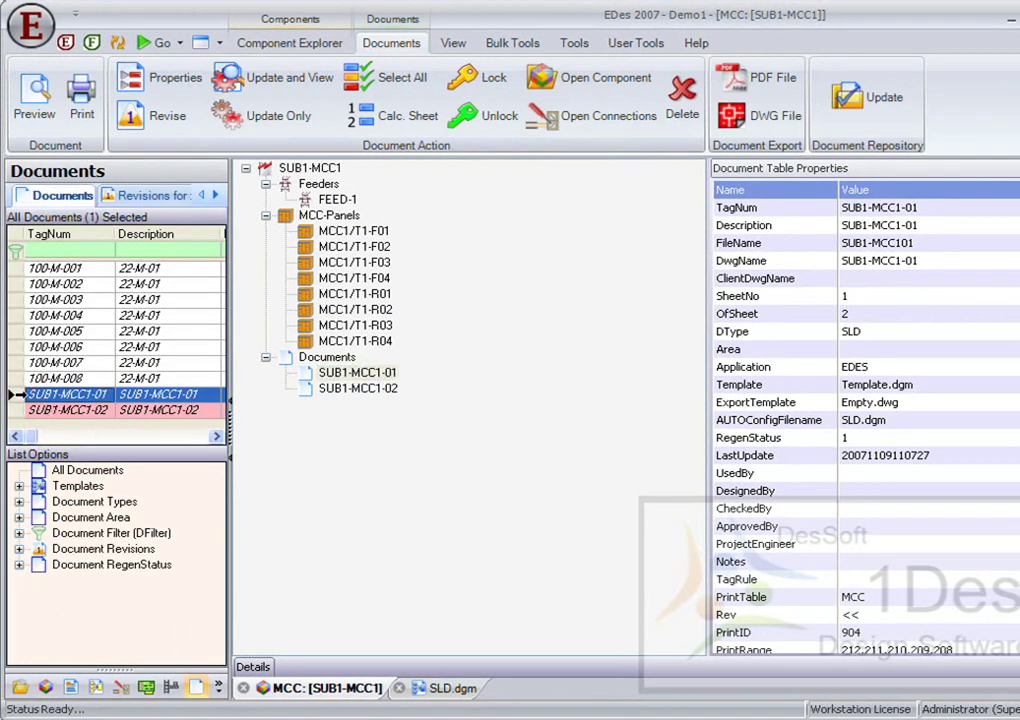
{"action": "left_click", "coordinate": [45, 409], "text": "shift"}
{"action": "left_click", "coordinate": [240, 85]}
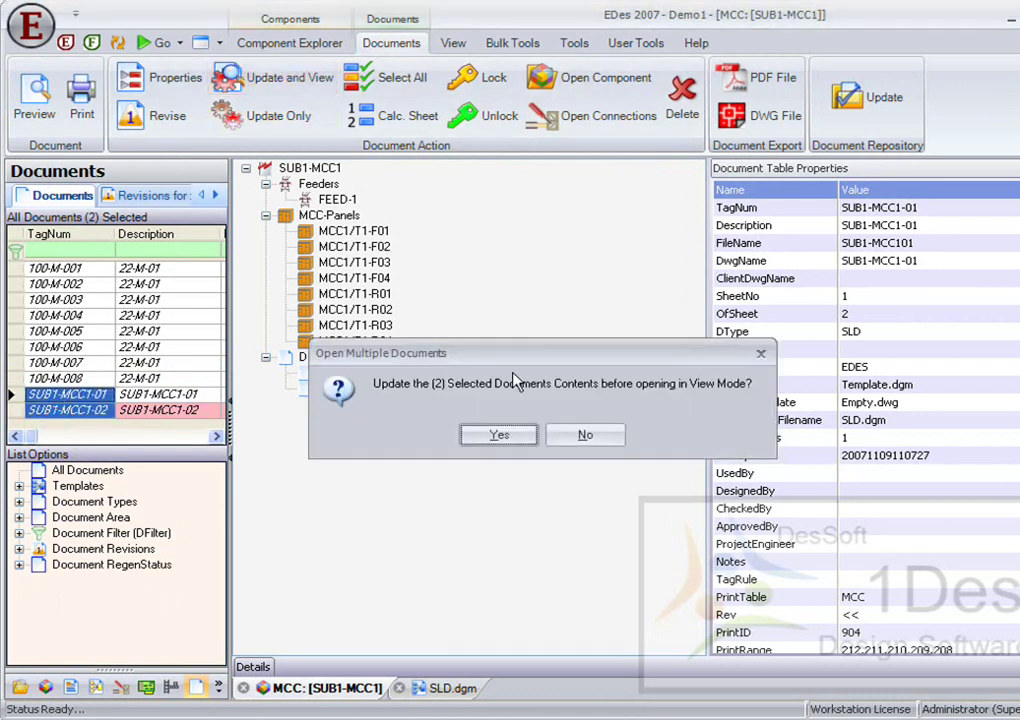
{"action": "left_click", "coordinate": [493, 438]}
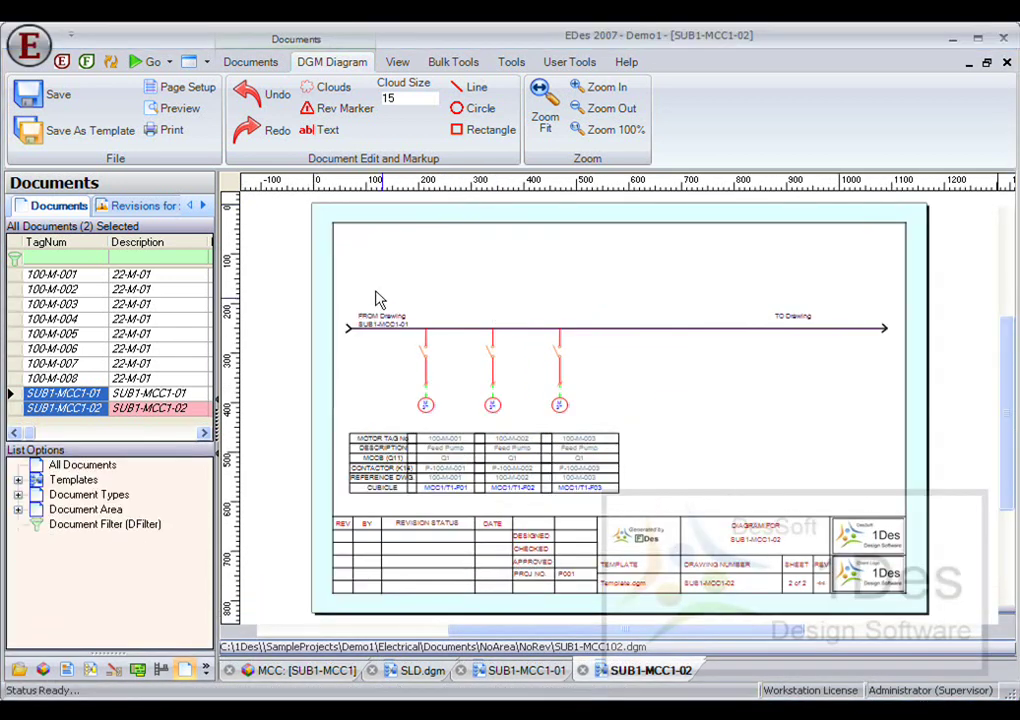
{"action": "scroll", "coordinate": [380, 302], "scroll_direction": "up", "scroll_amount": 5}
{"action": "scroll", "coordinate": [446, 302], "scroll_direction": "down", "scroll_amount": 3}
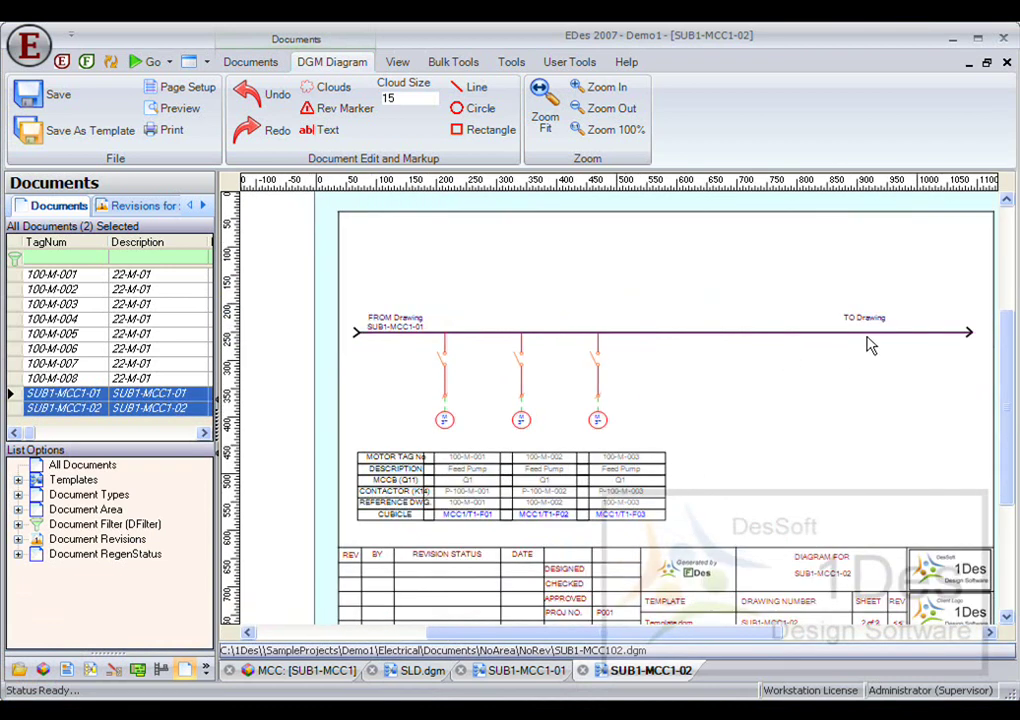